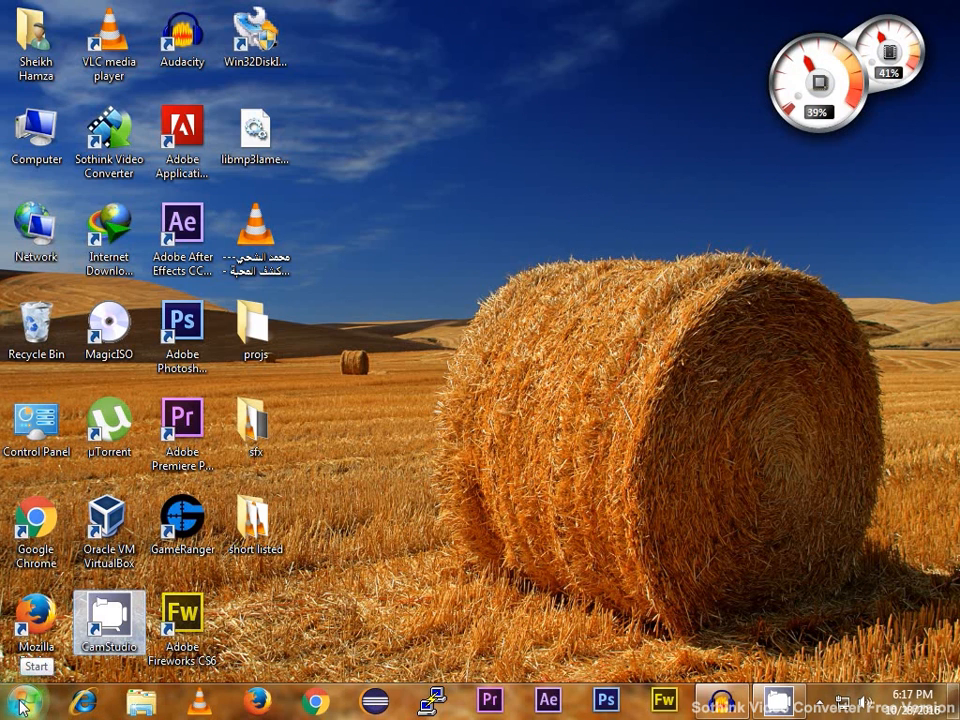
Check in Computer Management's Disk Management which disk number the removable USB drive has, and close the window.
{"action": "right_click", "coordinate": [40, 131]}
{"action": "left_click", "coordinate": [85, 165]}
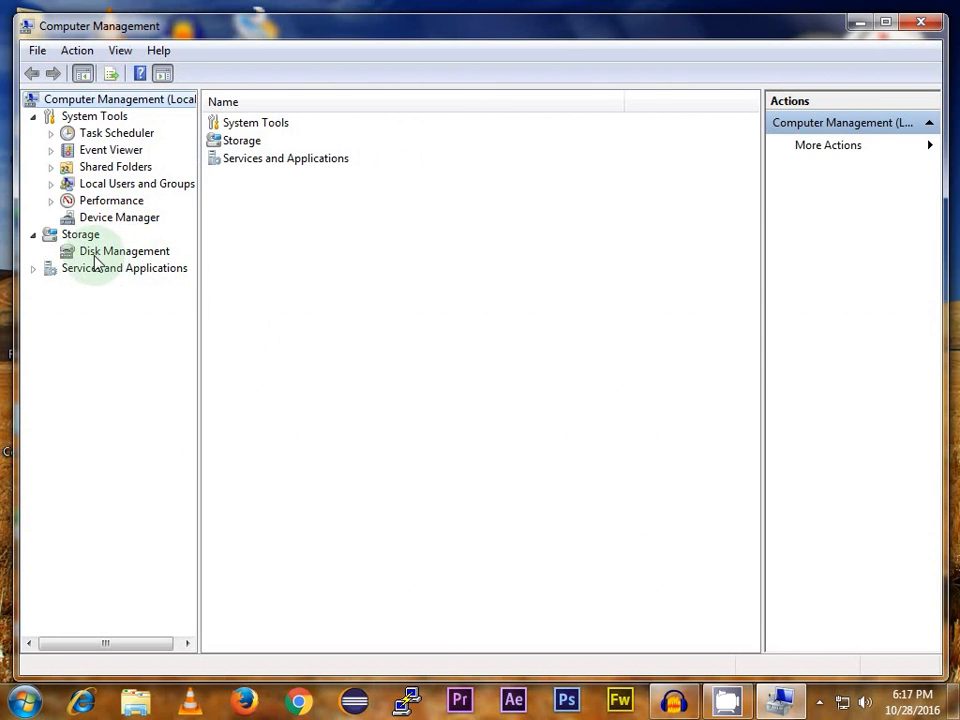
{"action": "left_click", "coordinate": [100, 252]}
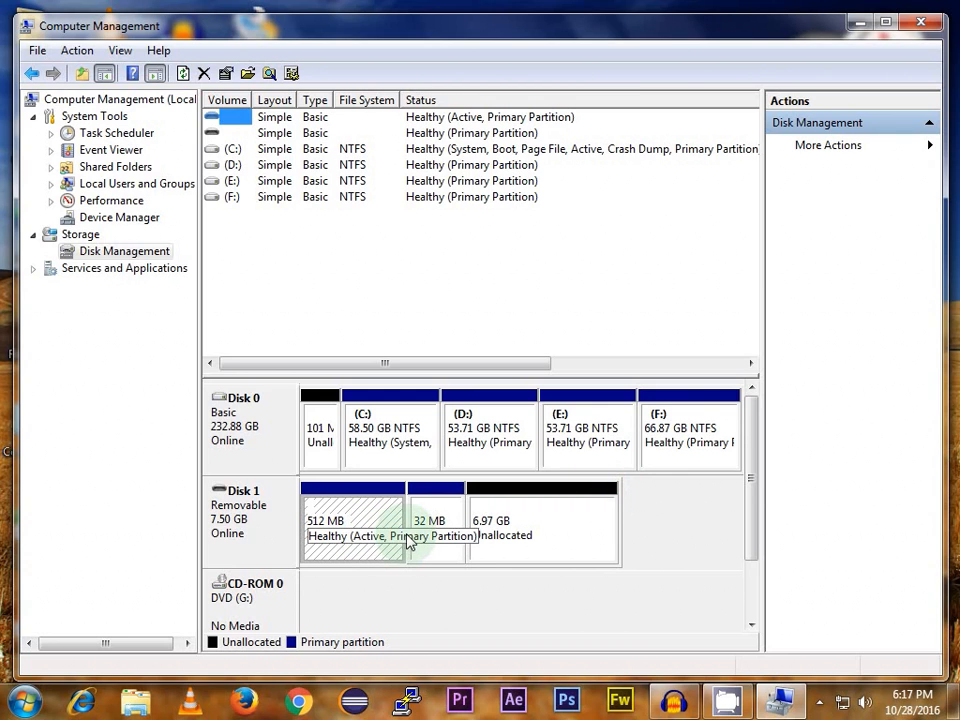
{"action": "left_click", "coordinate": [535, 535]}
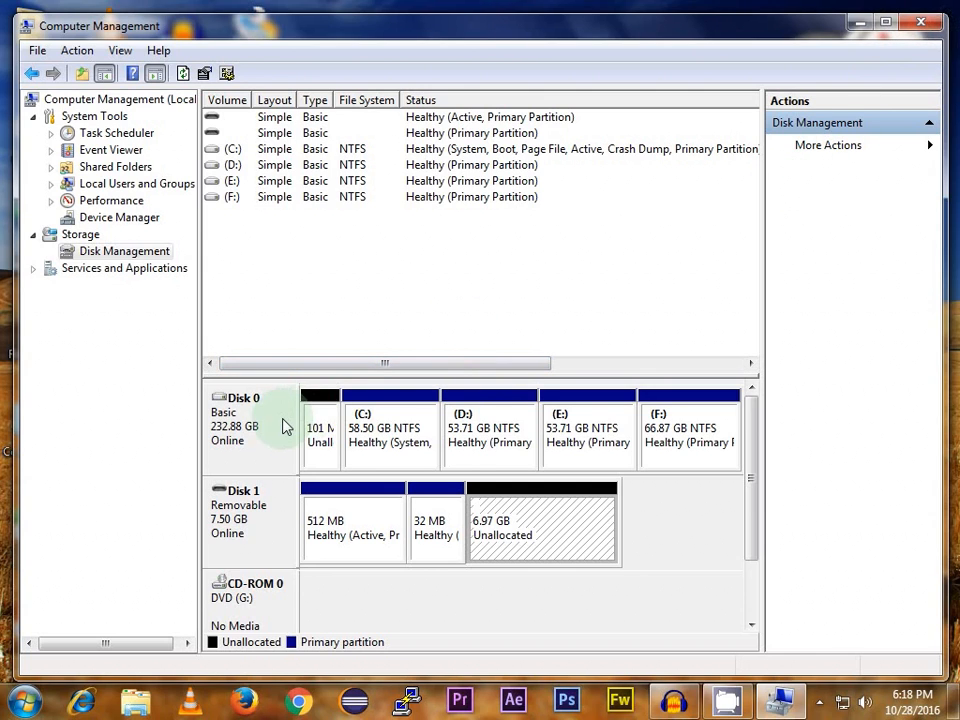
{"action": "left_click", "coordinate": [922, 22]}
Find cmd and run the Command Prompt as administrator.
{"action": "left_click", "coordinate": [25, 700]}
{"action": "left_click", "coordinate": [105, 655]}
{"action": "type", "text": "cmd"}
{"action": "right_click", "coordinate": [66, 252]}
{"action": "left_click", "coordinate": [112, 282]}
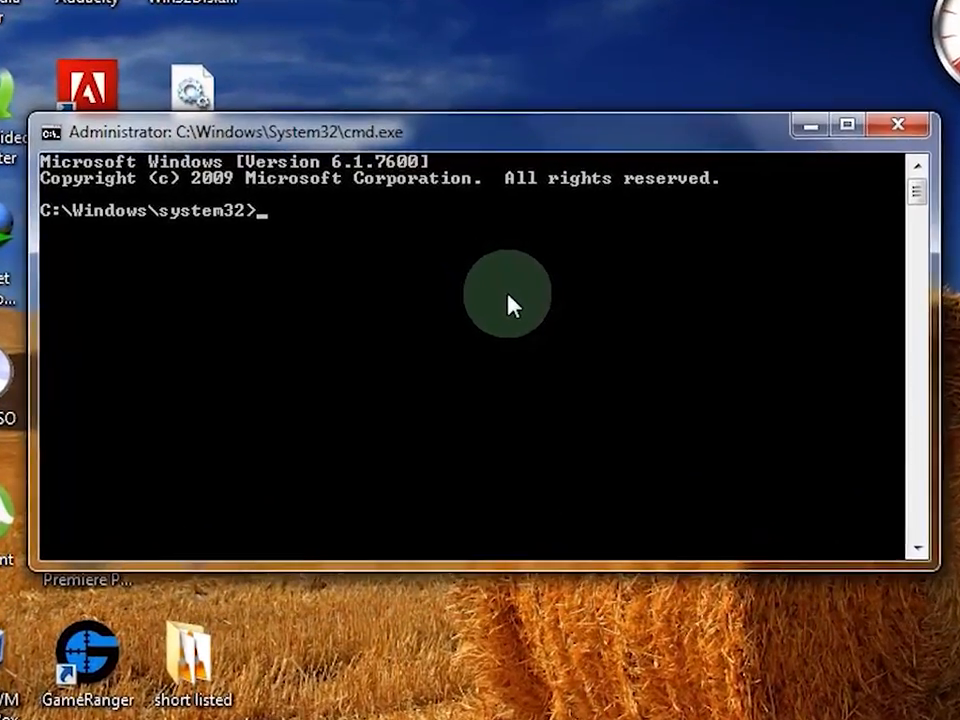
Try to change the directory with cd %programfile%\oracle\virtualbox.
{"action": "type", "text": "cs"}
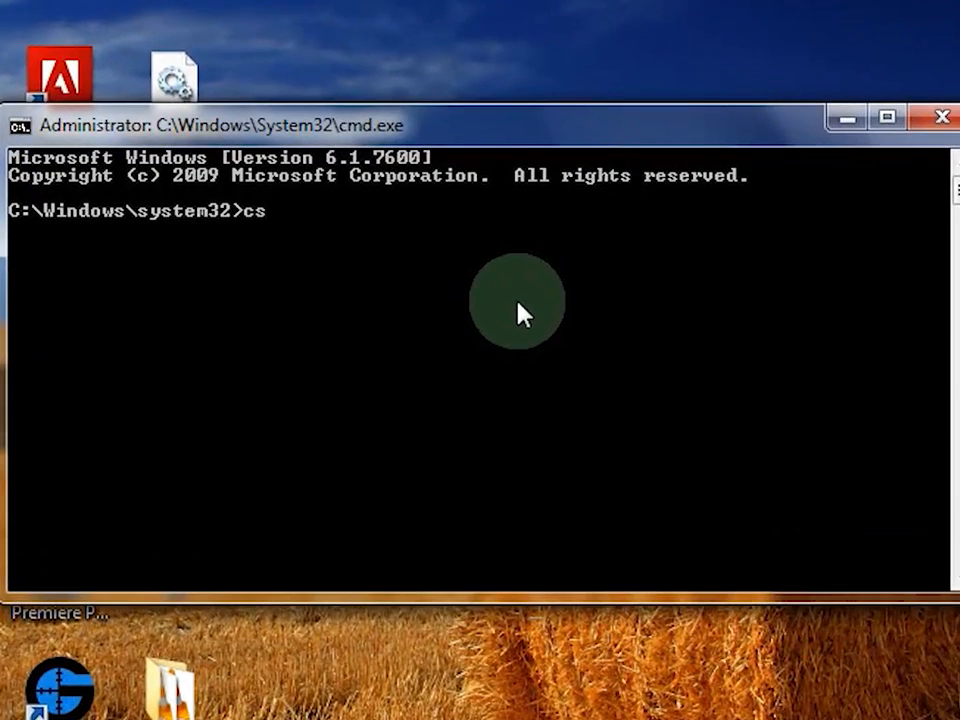
{"action": "key", "text": "BackSpace"}
{"action": "key", "text": "BackSpace"}
{"action": "type", "text": "d %program"}
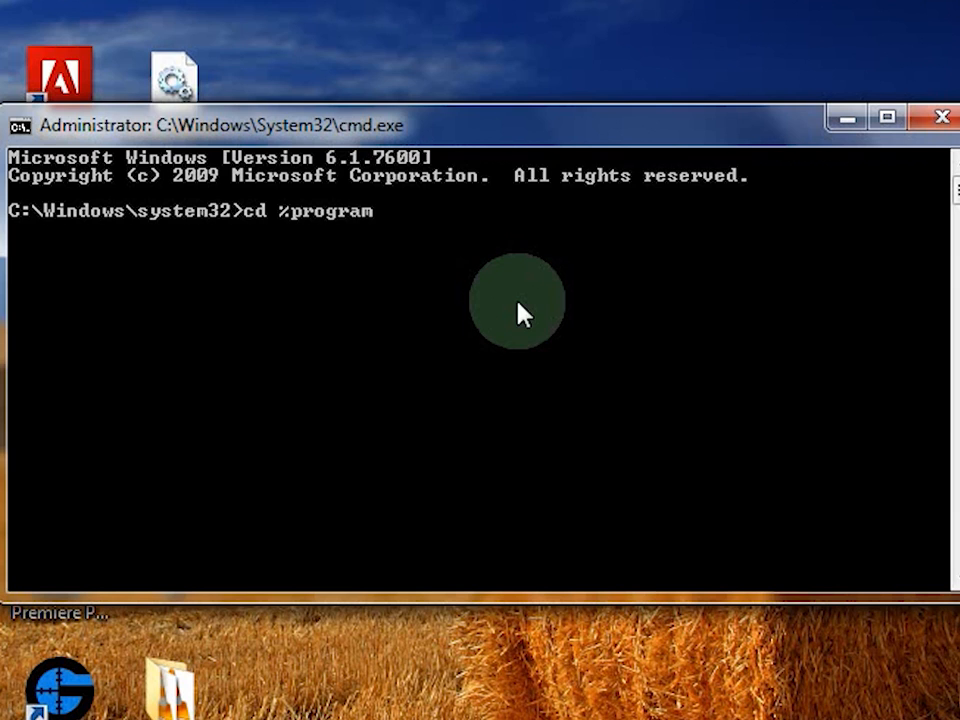
{"action": "type", "text": "file%\\ora"}
{"action": "type", "text": "\\virt"}
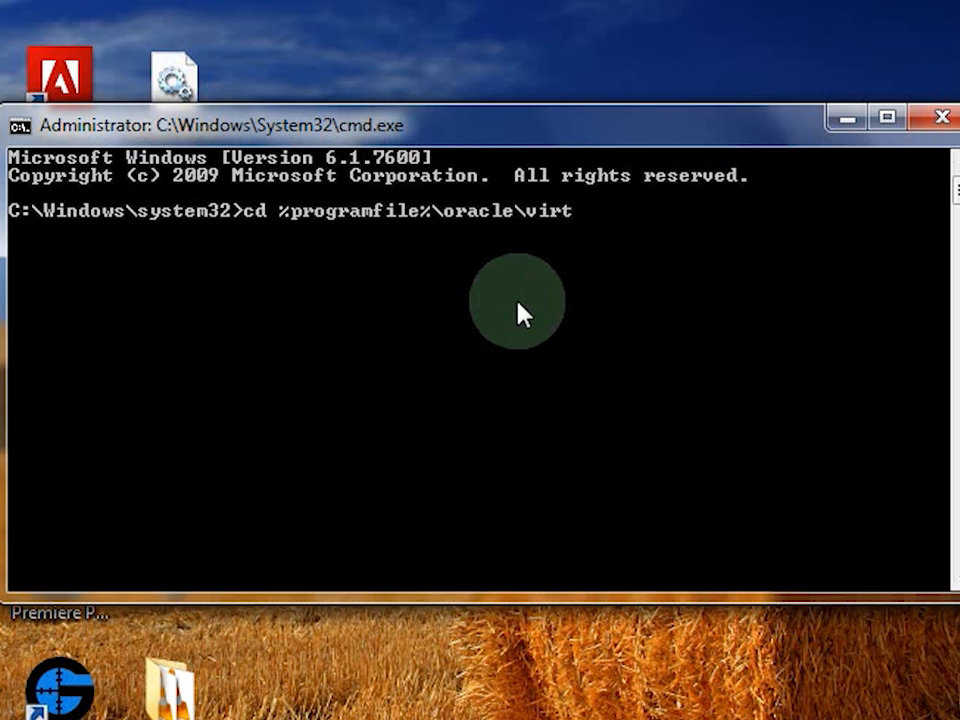
{"action": "type", "text": "ualbox"}
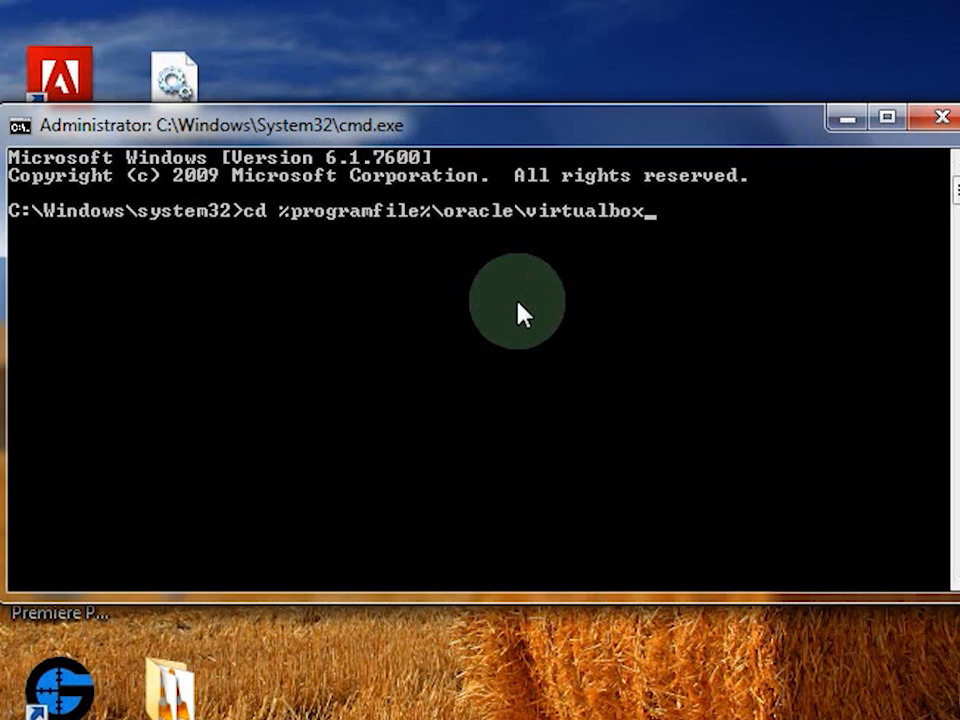
{"action": "key", "text": "Return"}
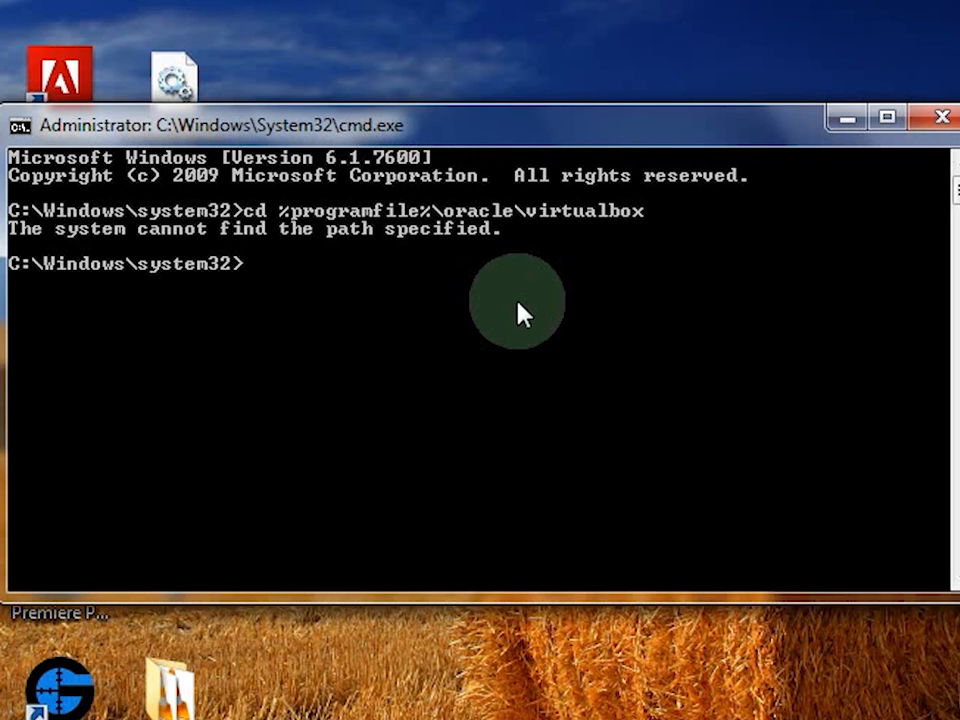
Correct the previous command to cd %programfiles%\oracle\virtualbox and run it.
{"action": "key", "text": "Up"}
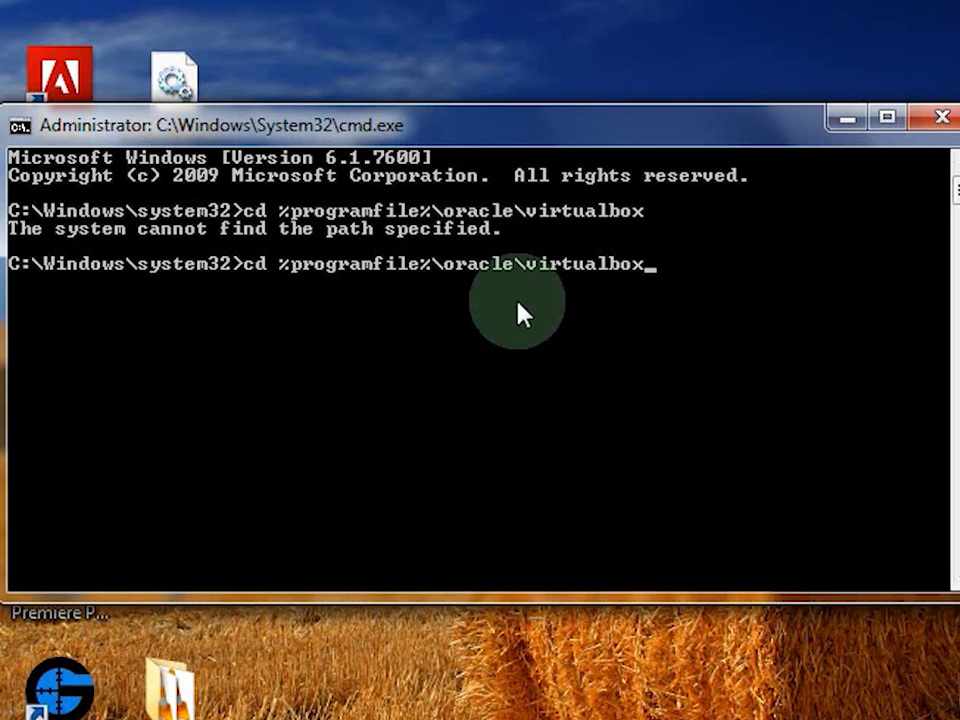
{"action": "key", "text": "Left"}
{"action": "key", "text": "Left"}
{"action": "key", "text": "Left"}
{"action": "key", "text": "Left"}
{"action": "key", "text": "Left"}
{"action": "key", "text": "Left"}
{"action": "key", "text": "Left"}
{"action": "key", "text": "Left"}
{"action": "key", "text": "Left"}
{"action": "key", "text": "Left"}
{"action": "key", "text": "Left"}
{"action": "key", "text": "Left"}
{"action": "key", "text": "Left"}
{"action": "key", "text": "Left"}
{"action": "key", "text": "Left"}
{"action": "key", "text": "Left"}
{"action": "key", "text": "Left"}
{"action": "key", "text": "Left"}
{"action": "type", "text": "s"}
{"action": "key", "text": "Return"}
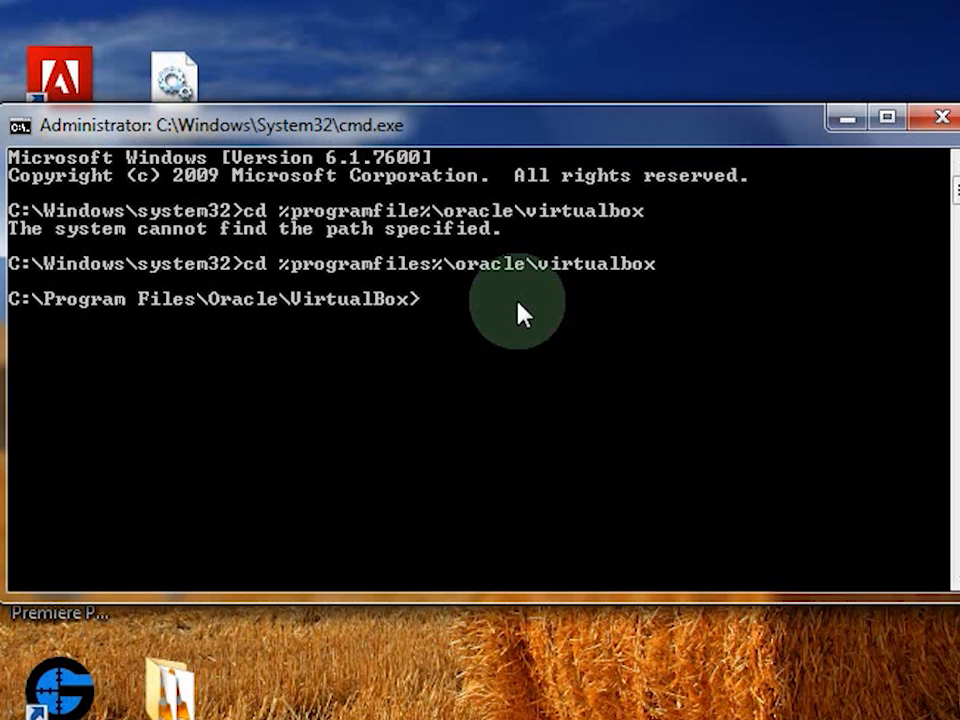
Run Vboxmanage internalcommands createrawvmdk -filename C:\usb.vmdk -rawdisk \\.\Physicaldrive1 and close the Command Prompt.
{"action": "type", "text": "Vboxmanage"}
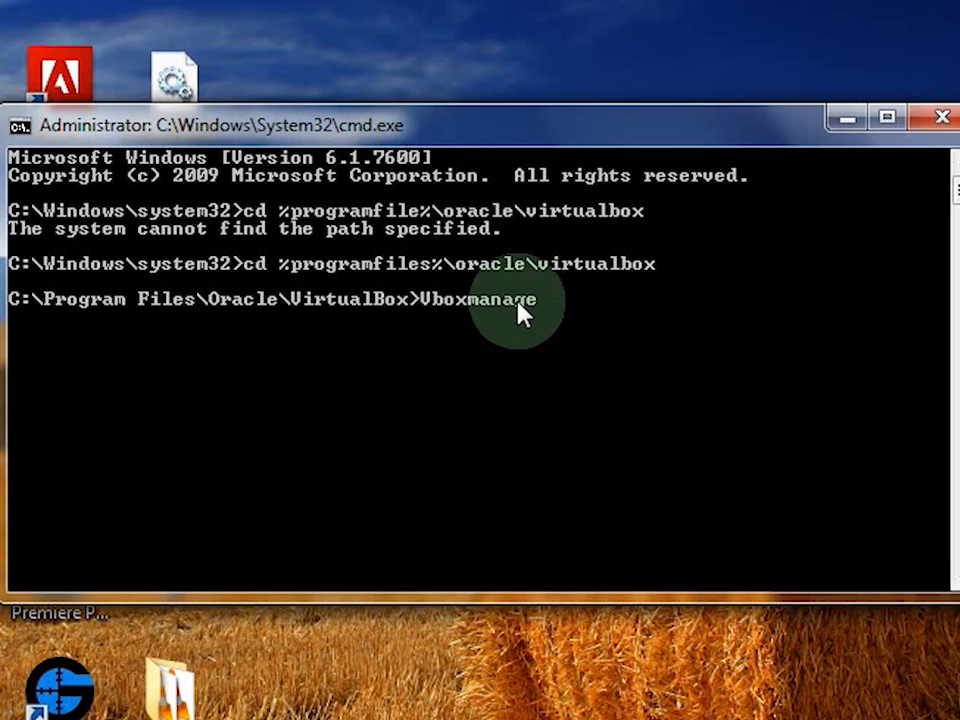
{"action": "type", "text": "internal"}
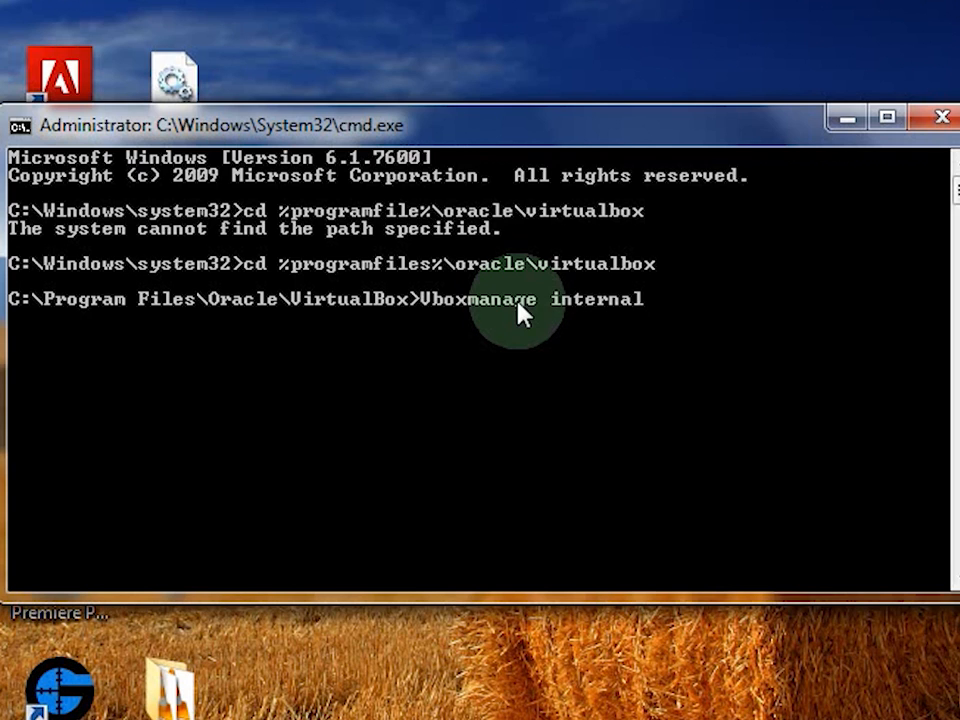
{"action": "type", "text": "commands "}
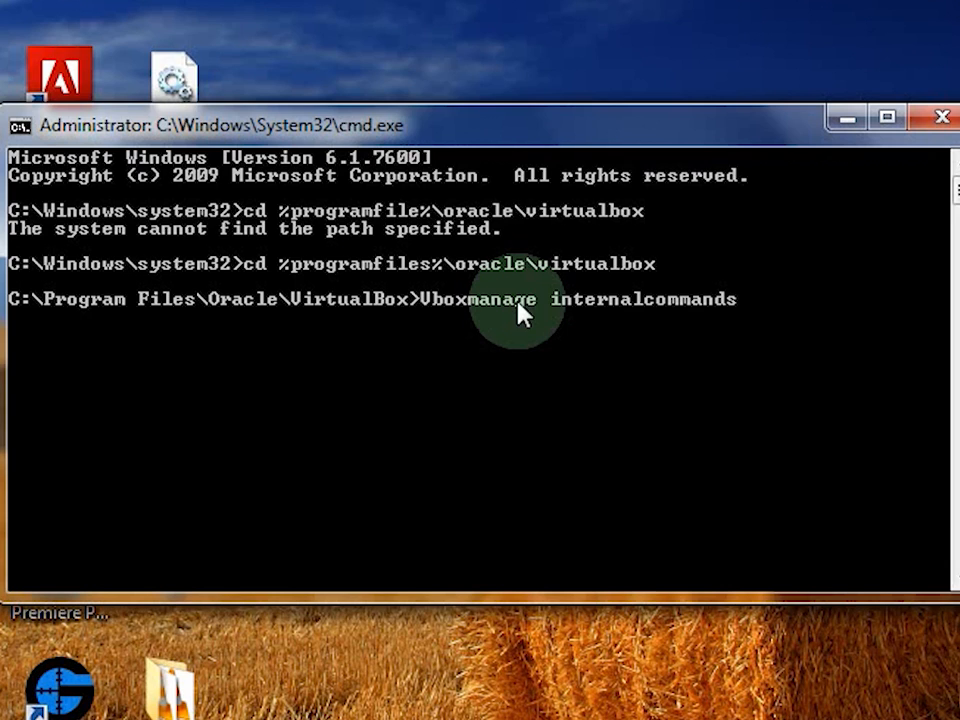
{"action": "type", "text": "createrawvmdk"}
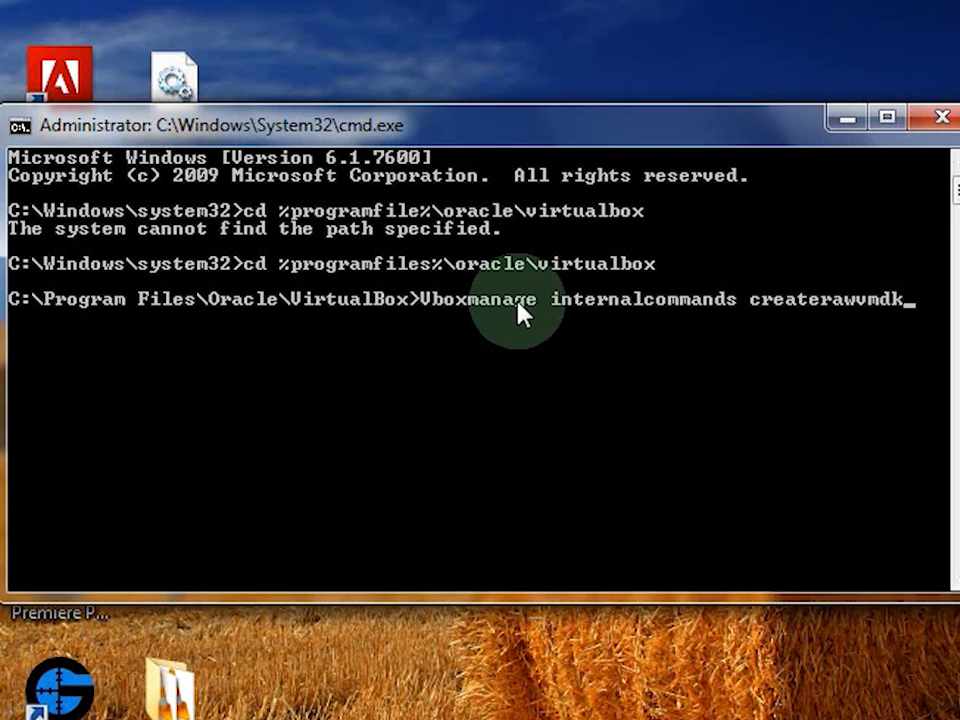
{"action": "type", "text": "-filename"}
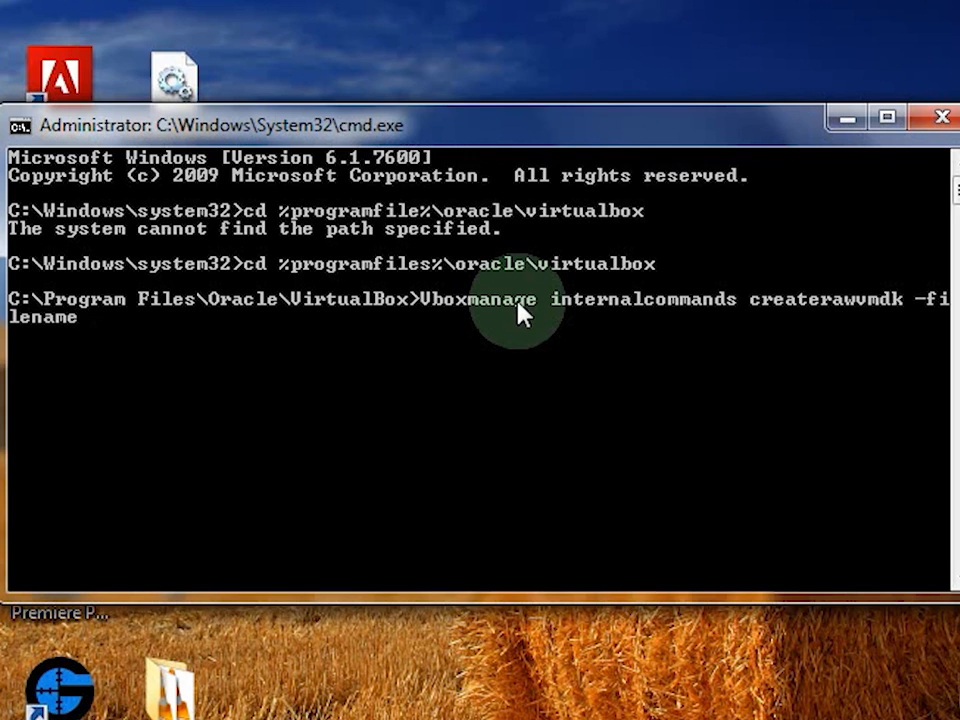
{"action": "type", "text": "C:\\usb"}
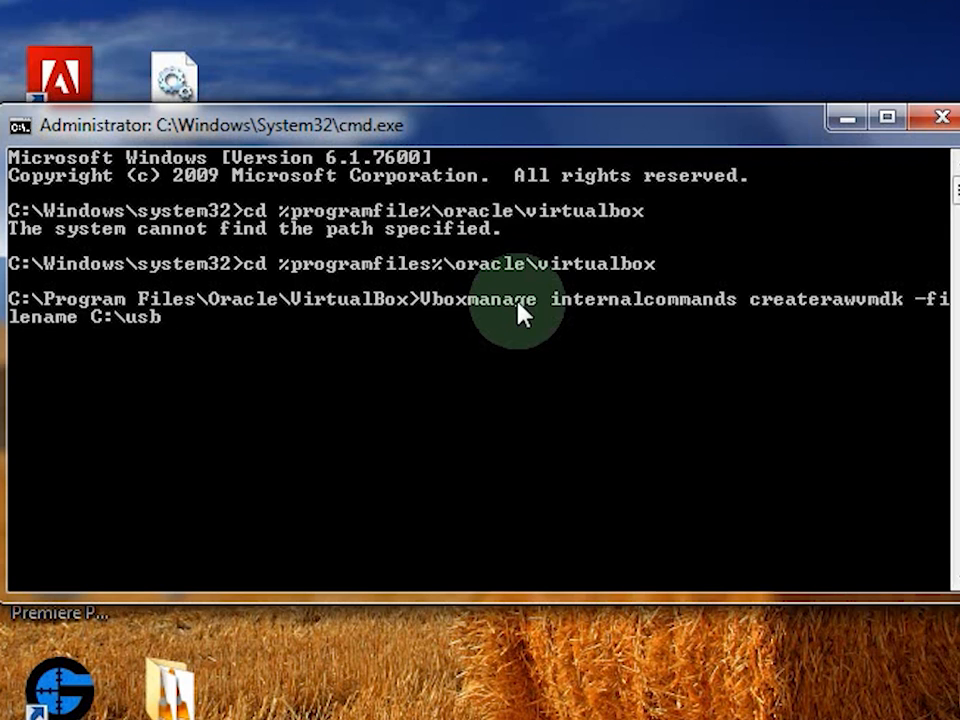
{"action": "type", "text": ".vmdk"}
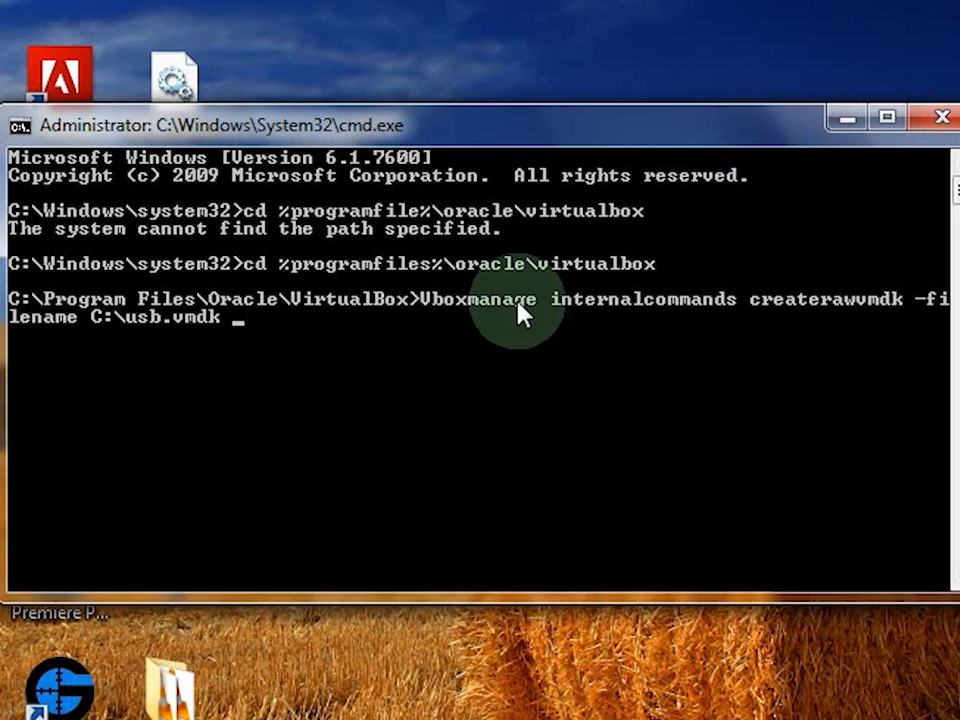
{"action": "type", "text": " -"}
{"action": "type", "text": "rawdisk"}
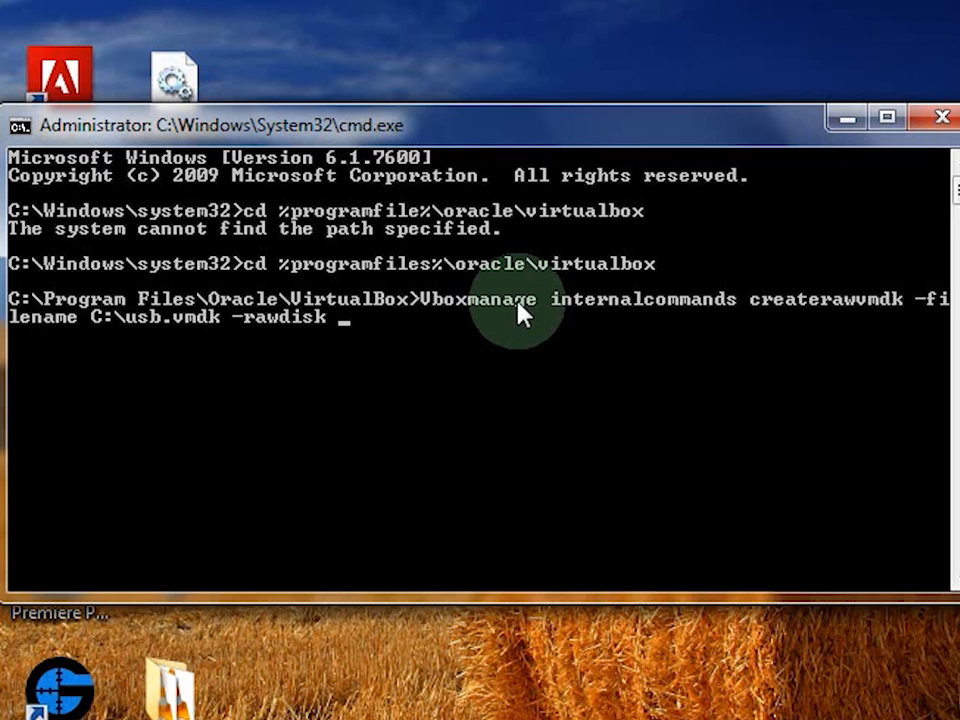
{"action": "type", "text": " \\\\.\\Physical"}
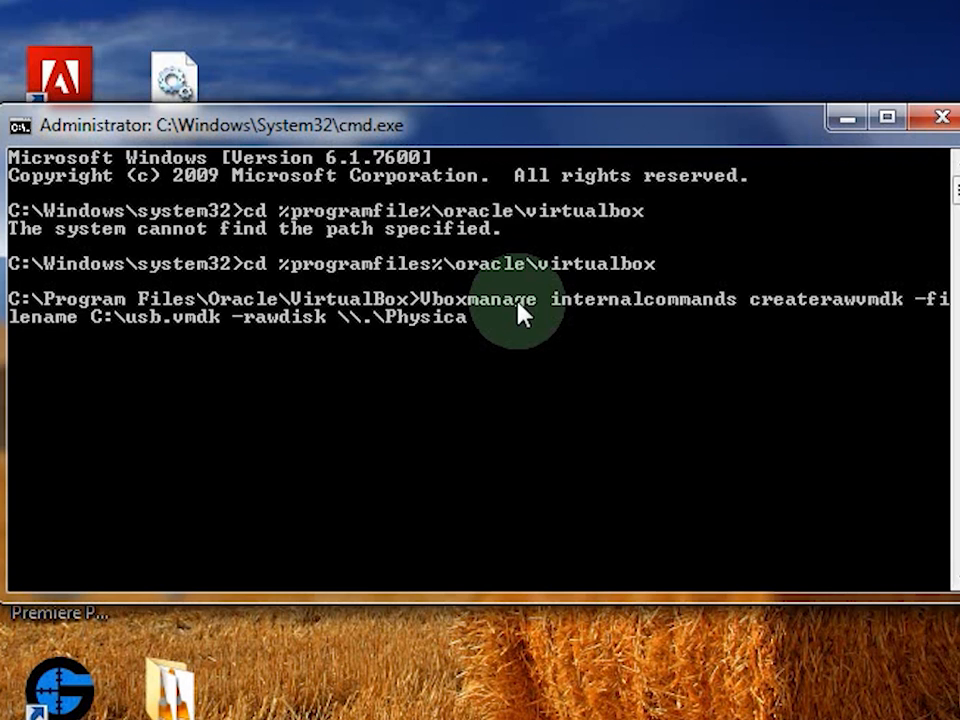
{"action": "type", "text": "drive"}
{"action": "type", "text": "1"}
{"action": "key", "text": "Return"}
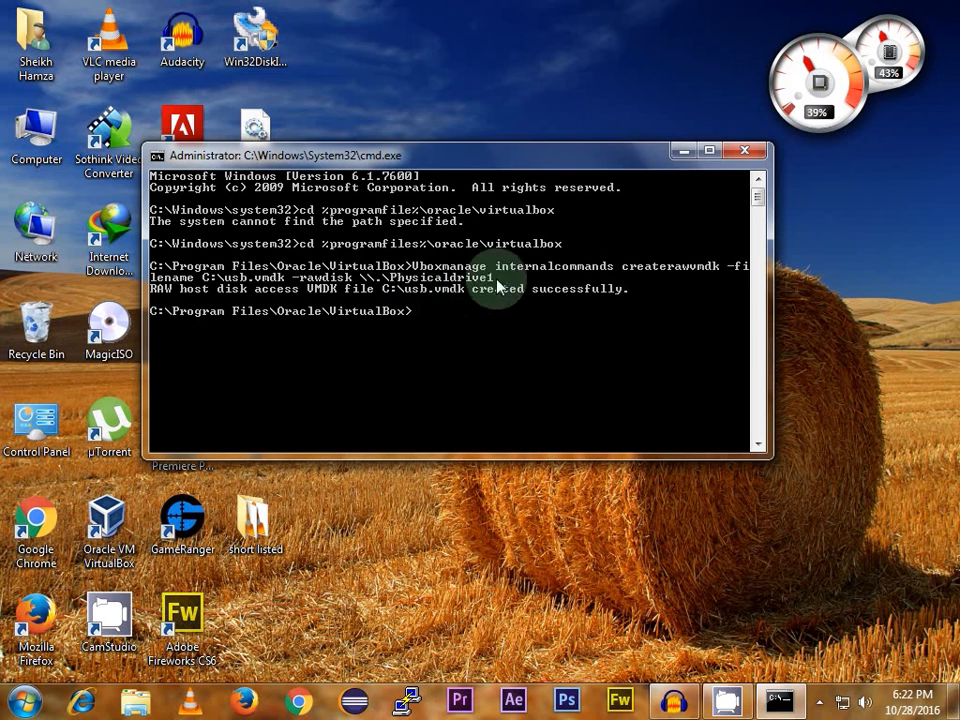
{"action": "left_click", "coordinate": [744, 150]}
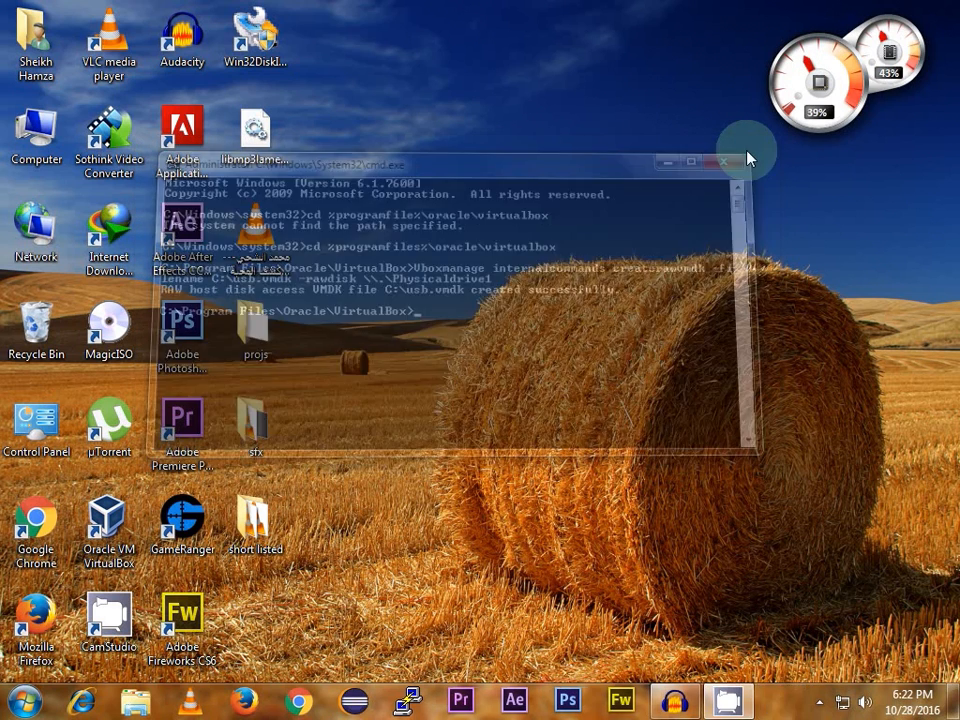
Run Oracle VM VirtualBox as administrator from its desktop shortcut.
{"action": "right_click", "coordinate": [112, 612]}
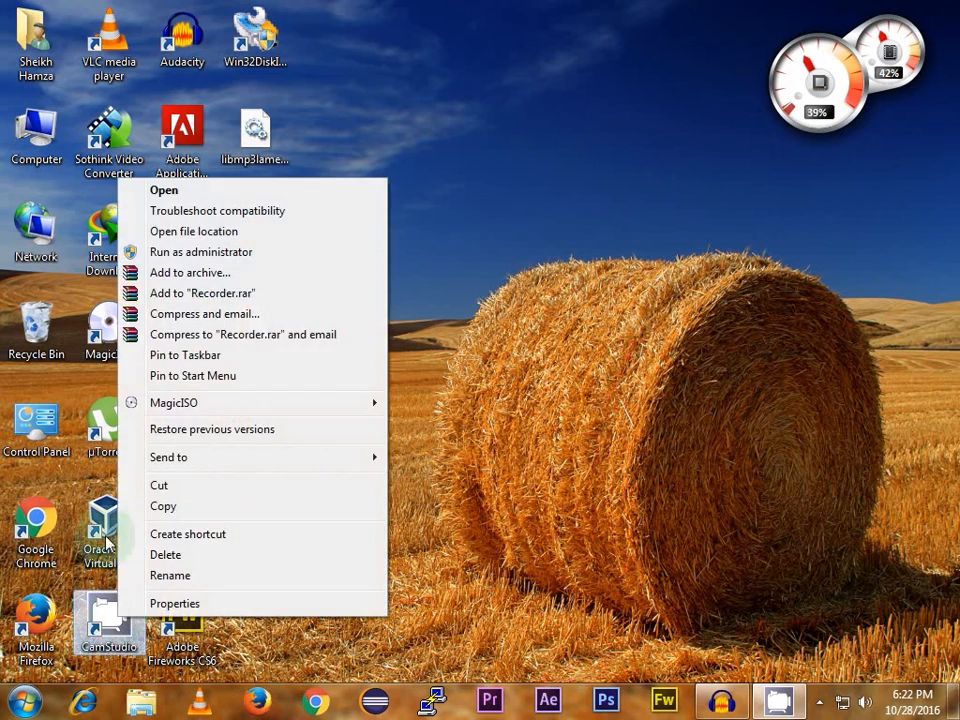
{"action": "left_click", "coordinate": [107, 538]}
{"action": "right_click", "coordinate": [105, 515]}
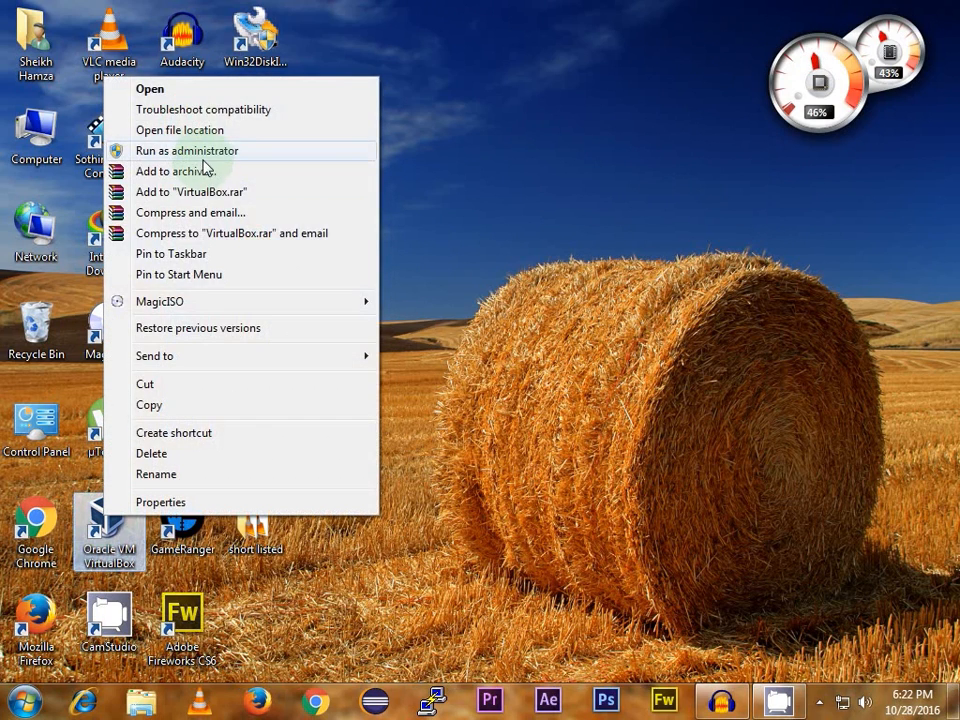
{"action": "left_click", "coordinate": [200, 152]}
{"action": "left_click", "coordinate": [558, 395]}
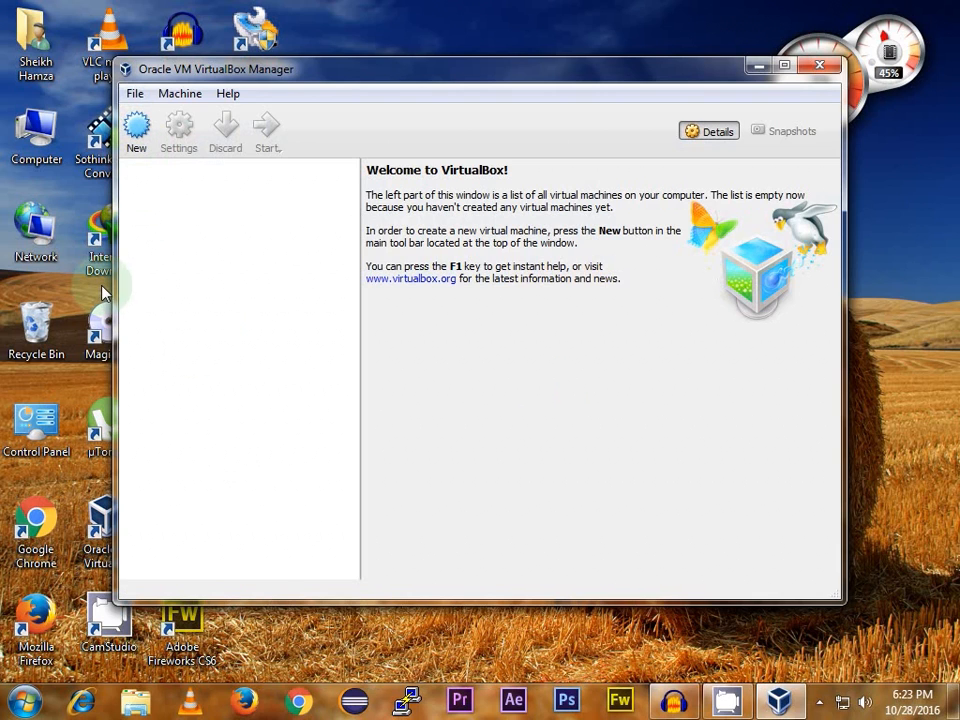
Start a new virtual machine named lakka with type Linux, version Other Linux (32-bit) and 989 MB of memory.
{"action": "left_click", "coordinate": [137, 150]}
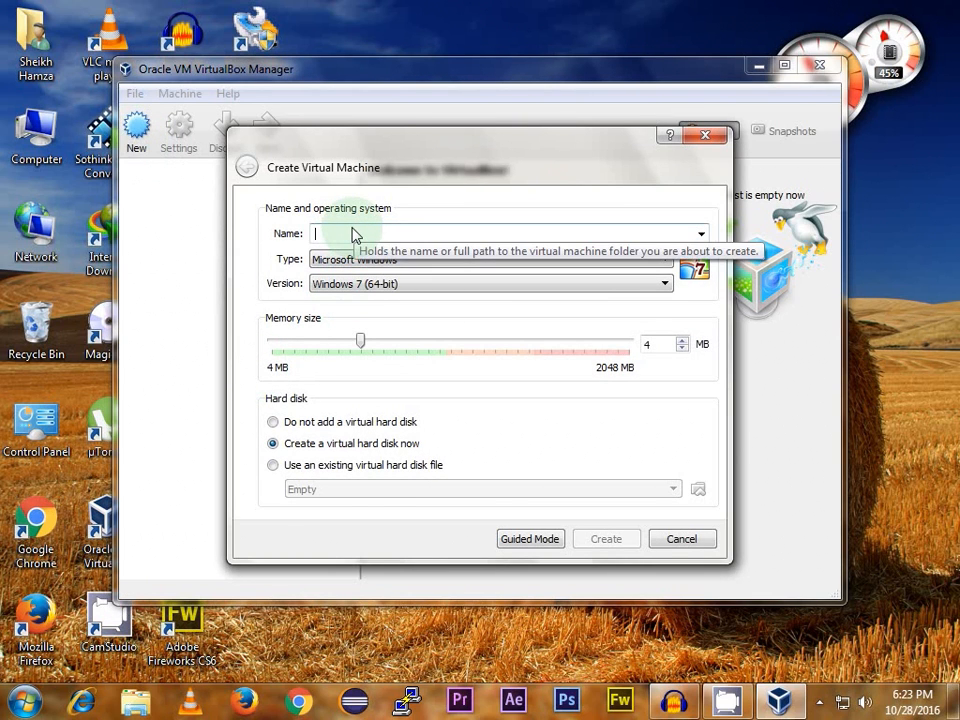
{"action": "type", "text": "lakka"}
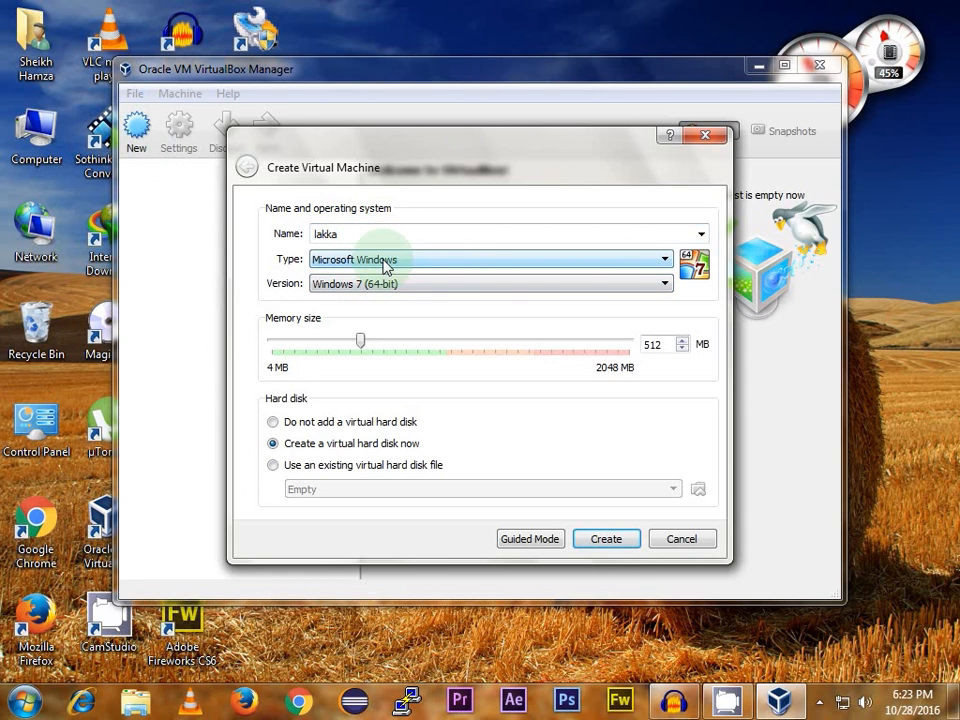
{"action": "left_click", "coordinate": [386, 264]}
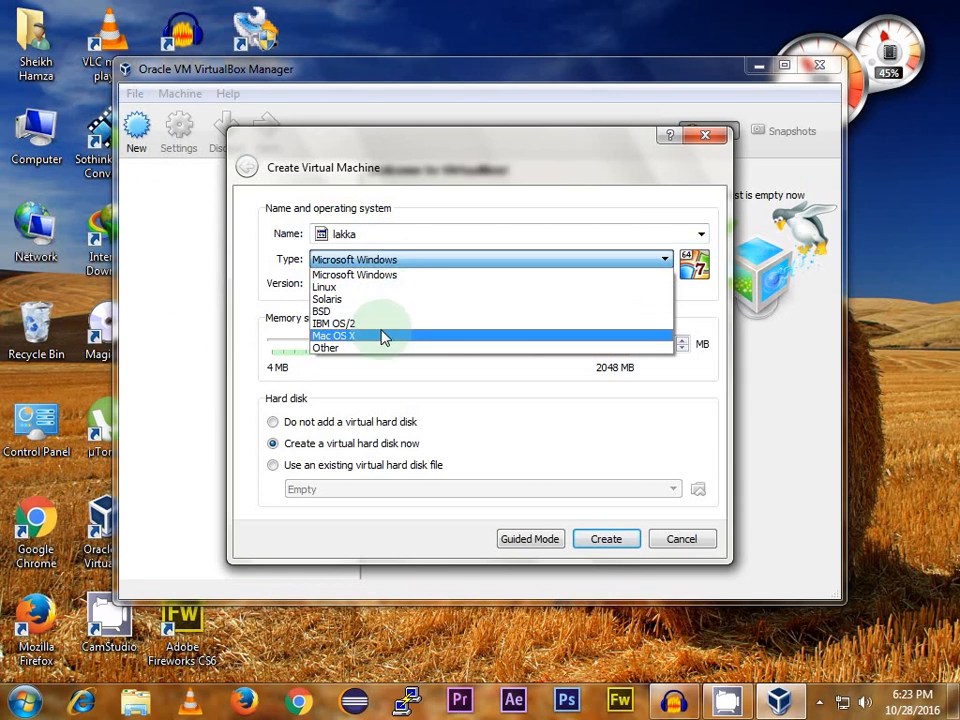
{"action": "left_click", "coordinate": [345, 288]}
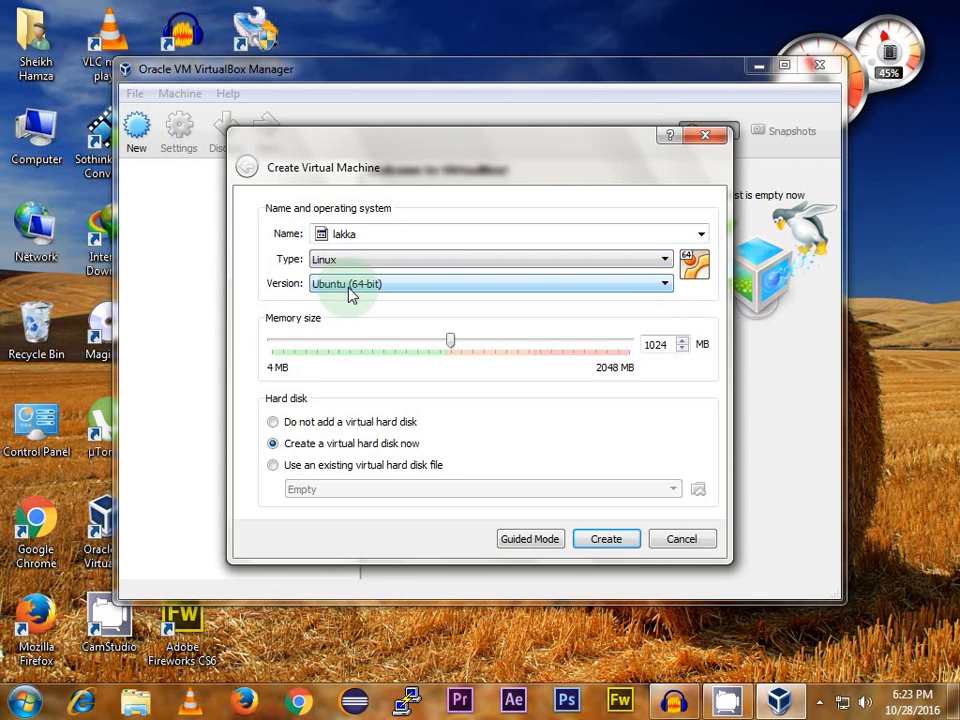
{"action": "left_click", "coordinate": [350, 288]}
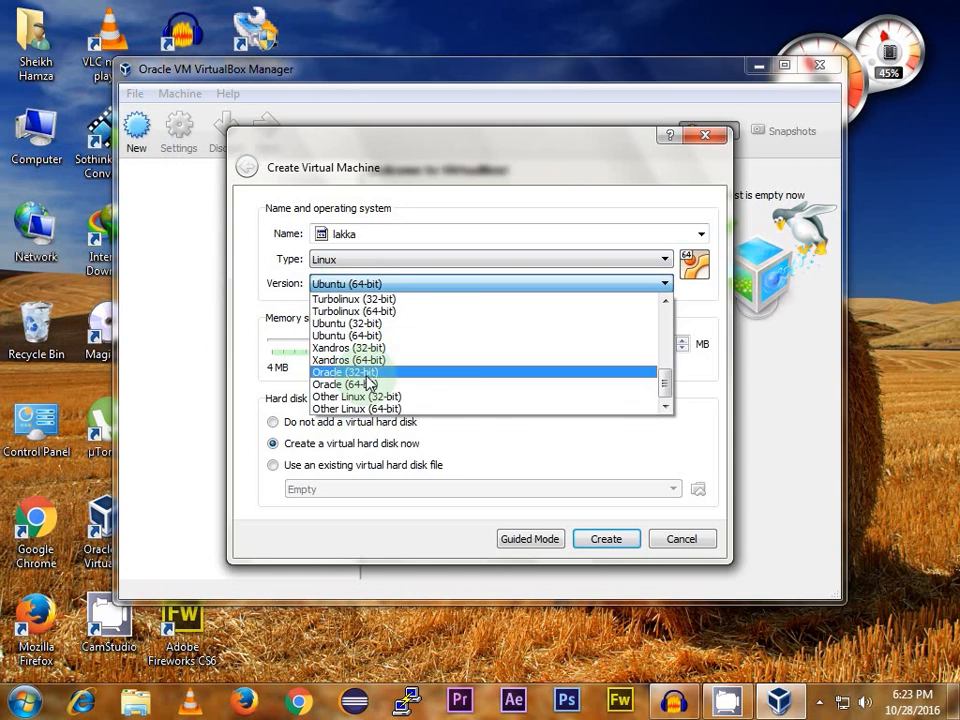
{"action": "scroll", "coordinate": [422, 372], "scroll_direction": "up", "scroll_amount": 5}
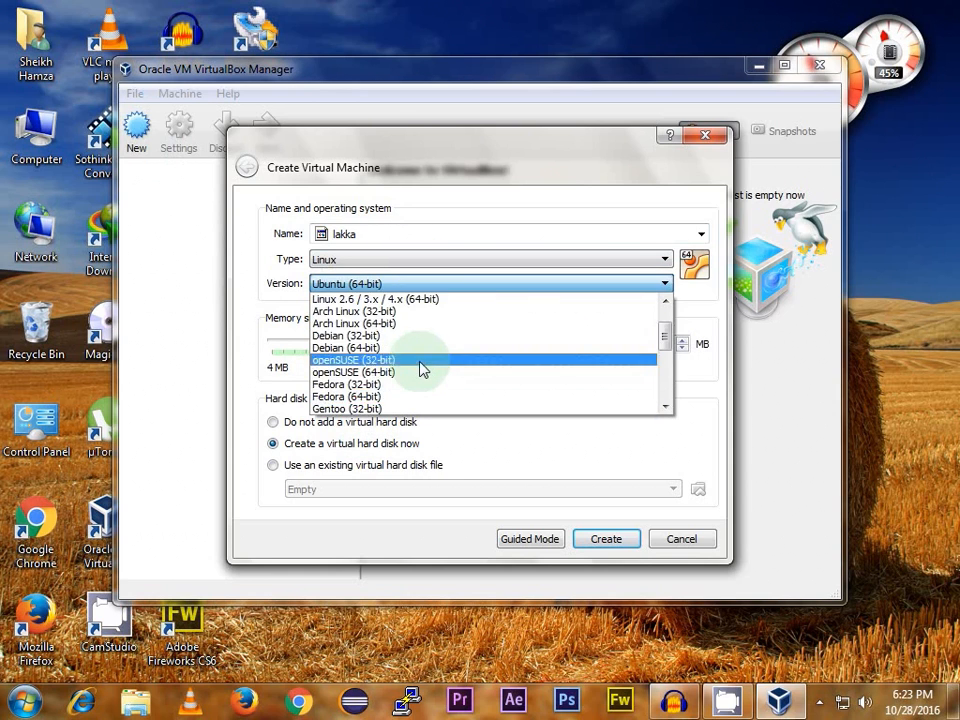
{"action": "scroll", "coordinate": [418, 366], "scroll_direction": "down", "scroll_amount": 5}
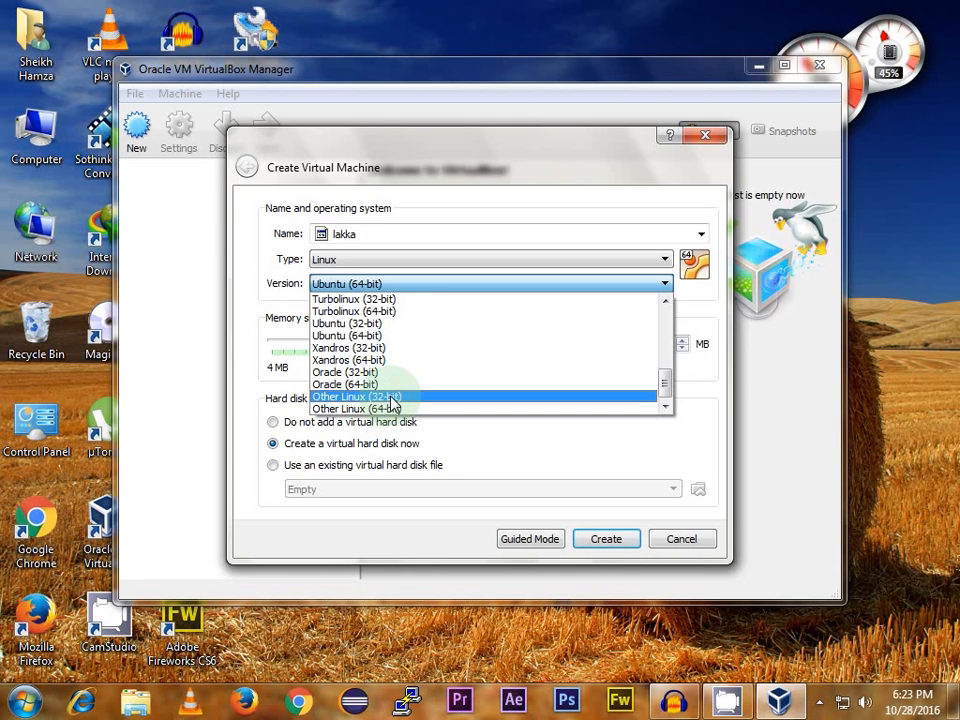
{"action": "left_click", "coordinate": [390, 399]}
{"action": "left_click_drag", "start_coordinate": [322, 346], "coordinate": [445, 350]}
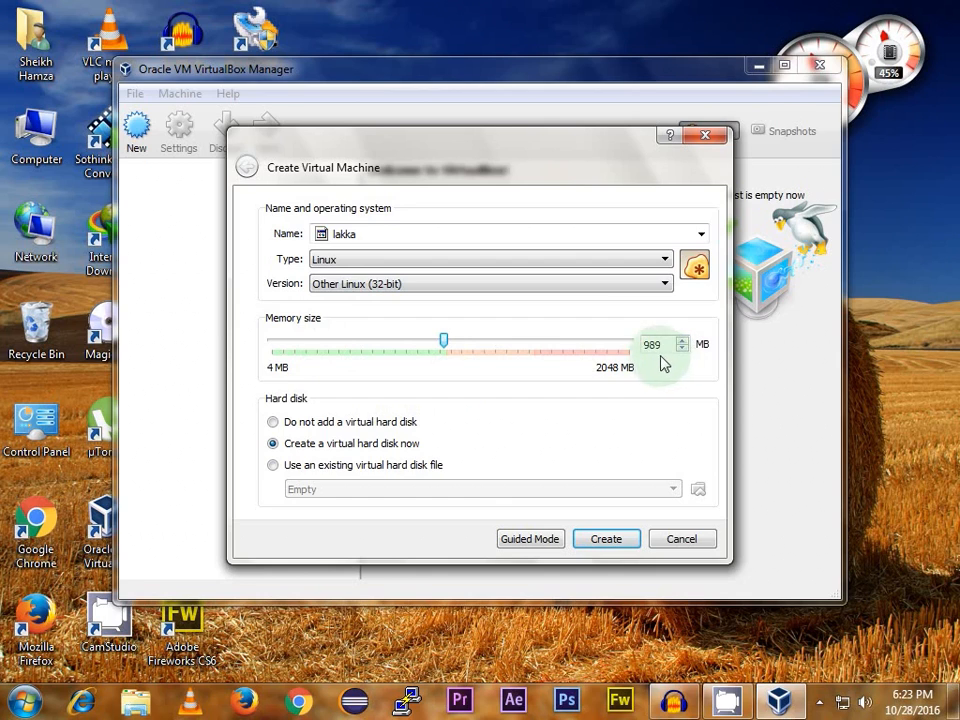
Assign the existing virtual hard disk file usb.vmdk from drive C: as the new machine's hard disk.
{"action": "left_click", "coordinate": [274, 466]}
{"action": "left_click", "coordinate": [697, 489]}
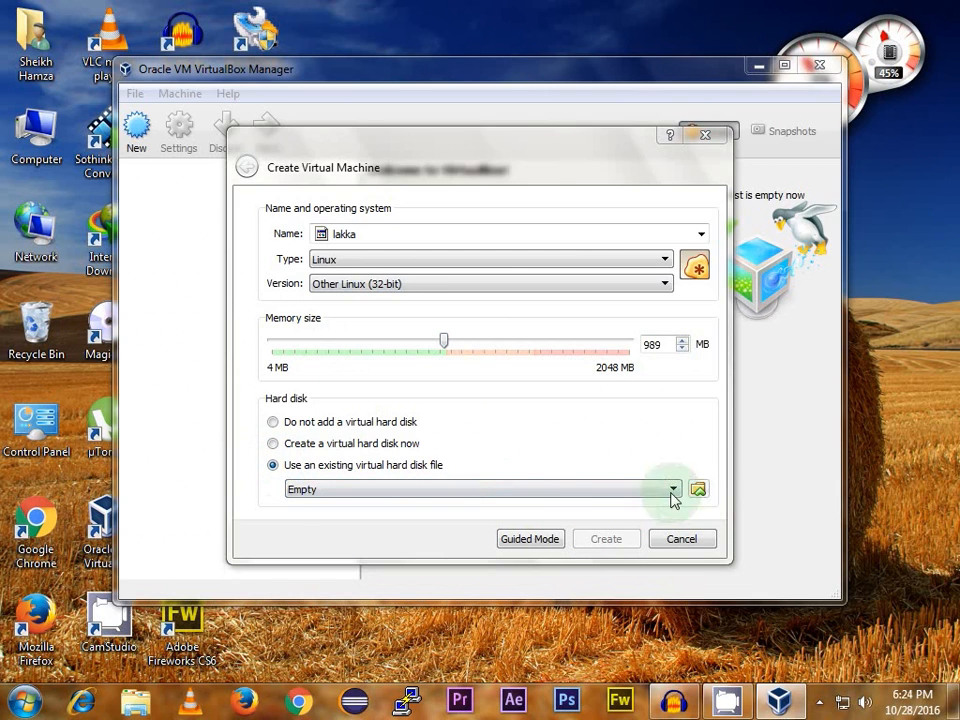
{"action": "left_click", "coordinate": [429, 416]}
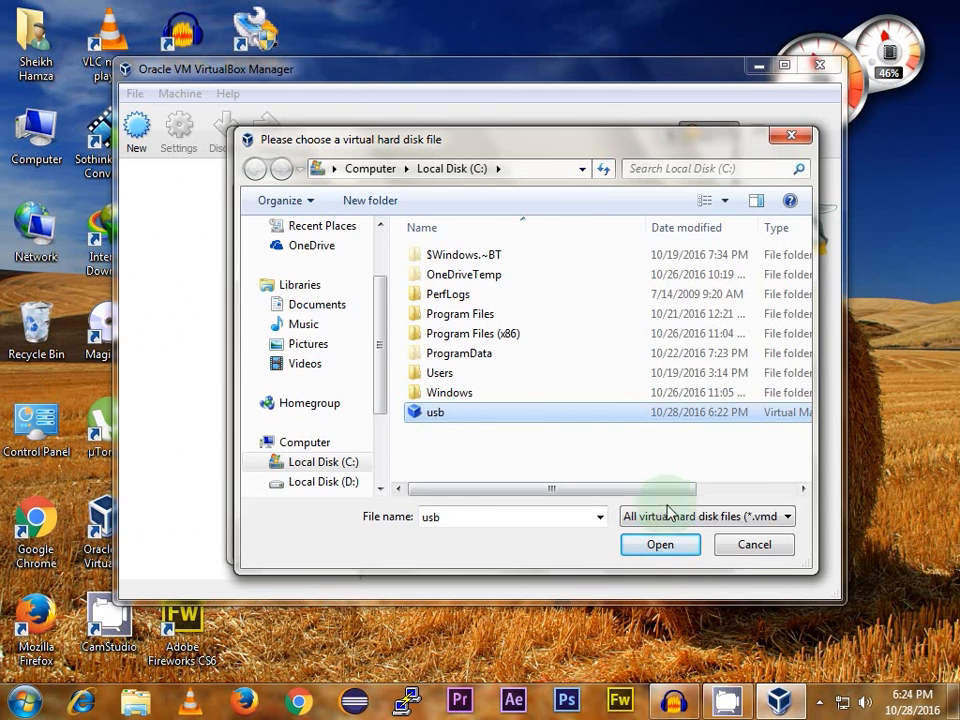
{"action": "left_click", "coordinate": [688, 548]}
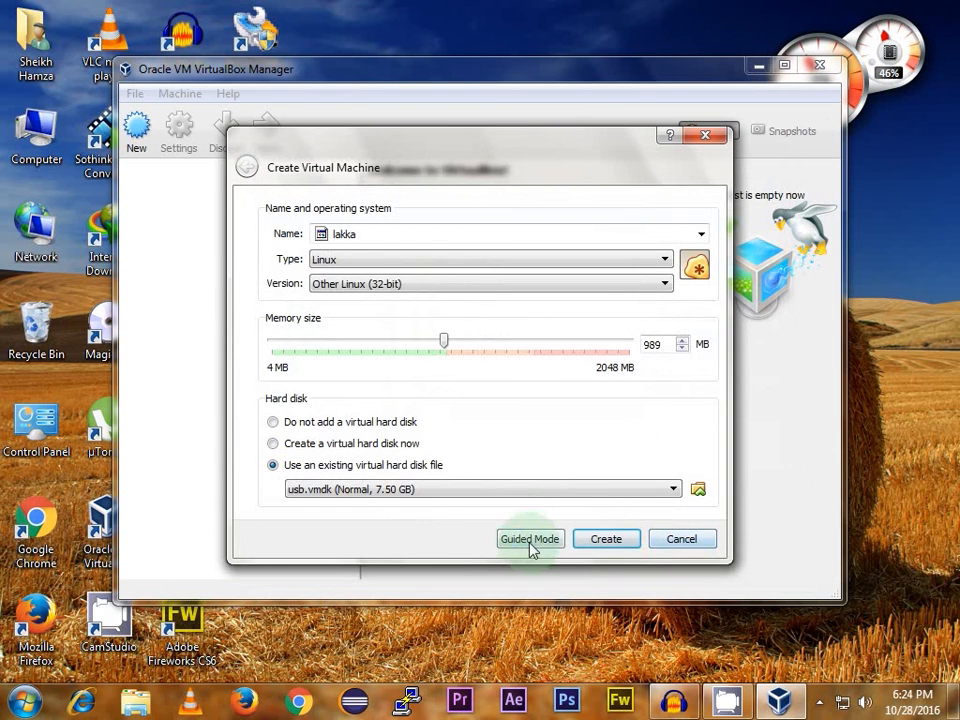
Rename the new virtual machine to lakkaa and create it.
{"action": "left_click", "coordinate": [617, 546]}
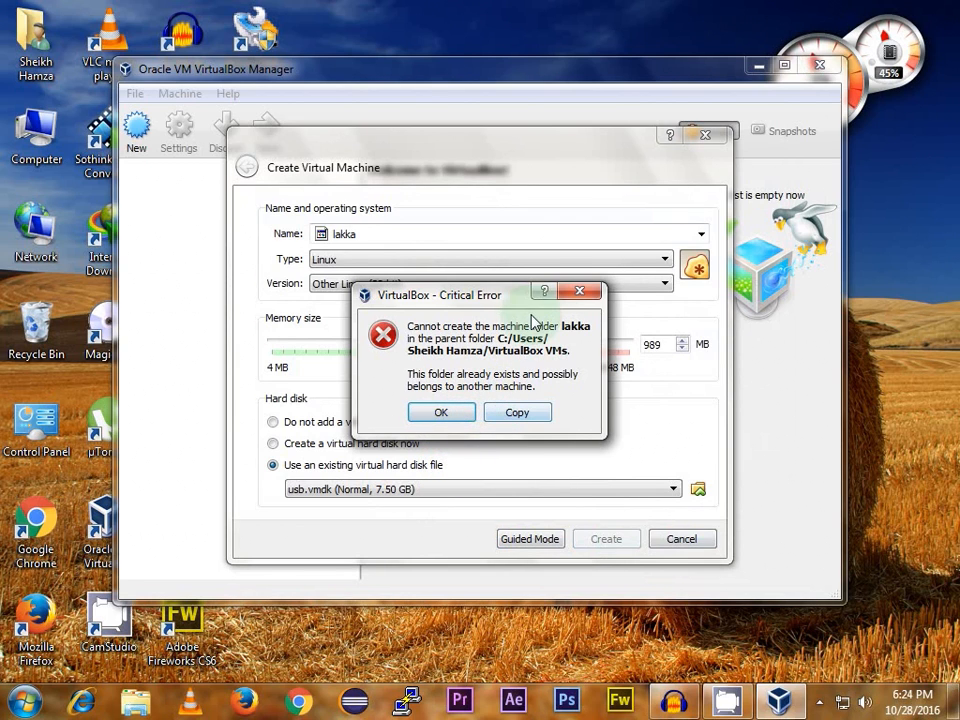
{"action": "left_click", "coordinate": [578, 292]}
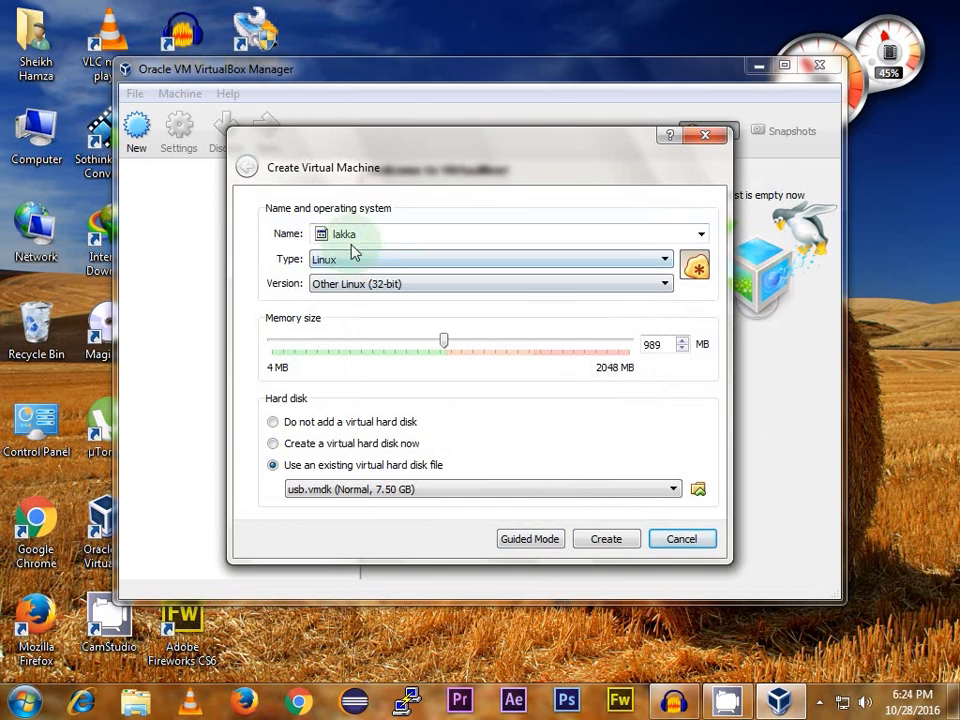
{"action": "type", "text": "a"}
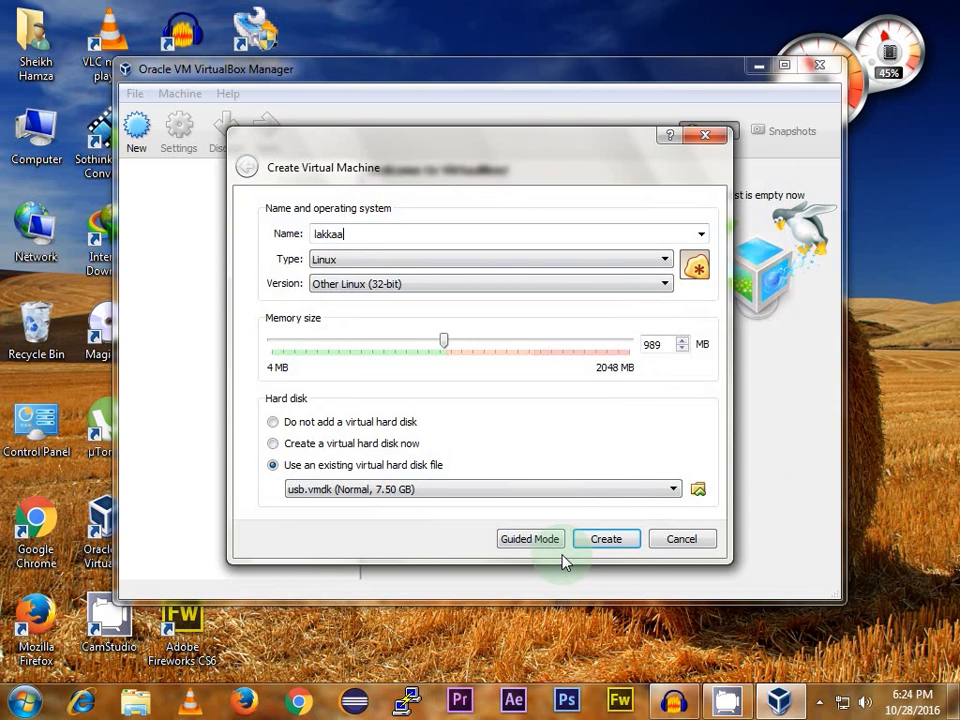
{"action": "left_click", "coordinate": [590, 545]}
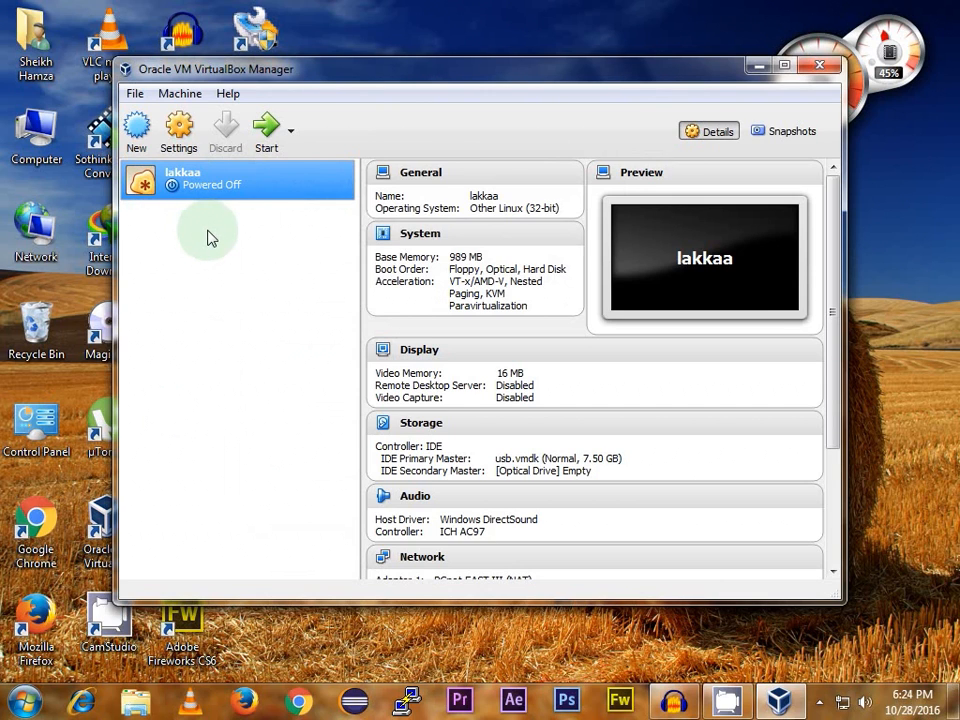
Add a new dynamically allocated 2.00 GB VDI hard disk named NewVirtualDisk1 to lakkaa's IDE controller and save the settings.
{"action": "left_click", "coordinate": [179, 145]}
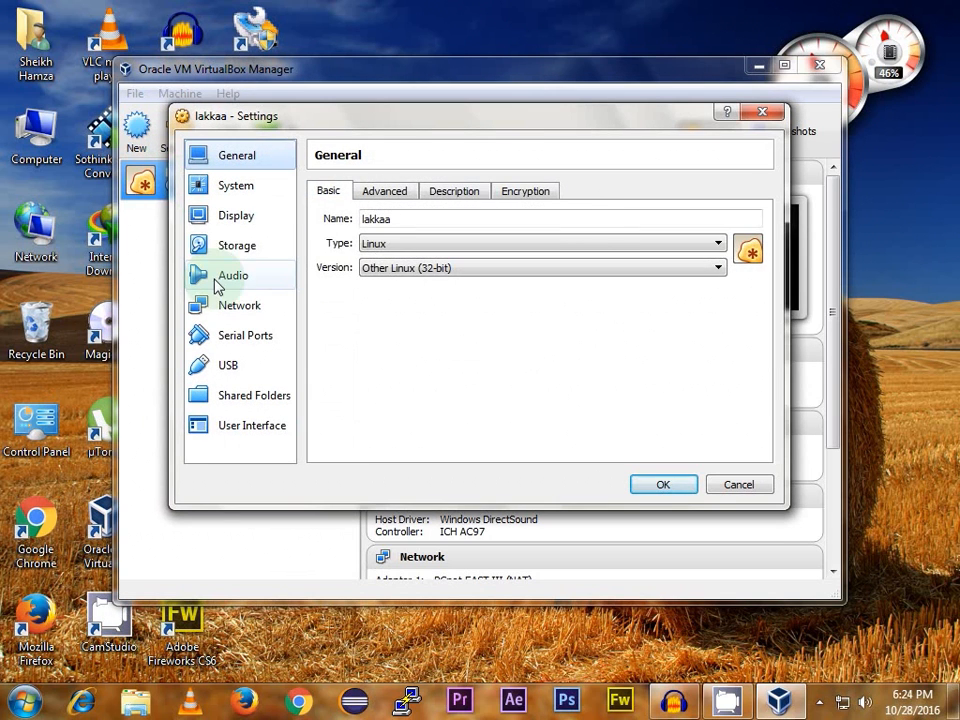
{"action": "left_click", "coordinate": [237, 248]}
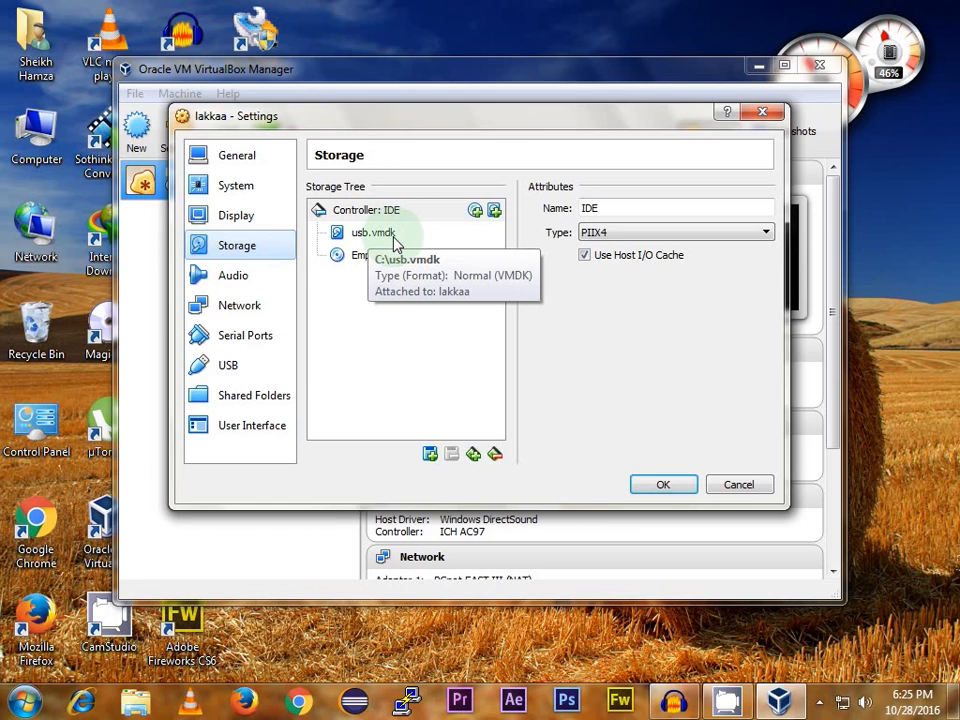
{"action": "left_click", "coordinate": [494, 211]}
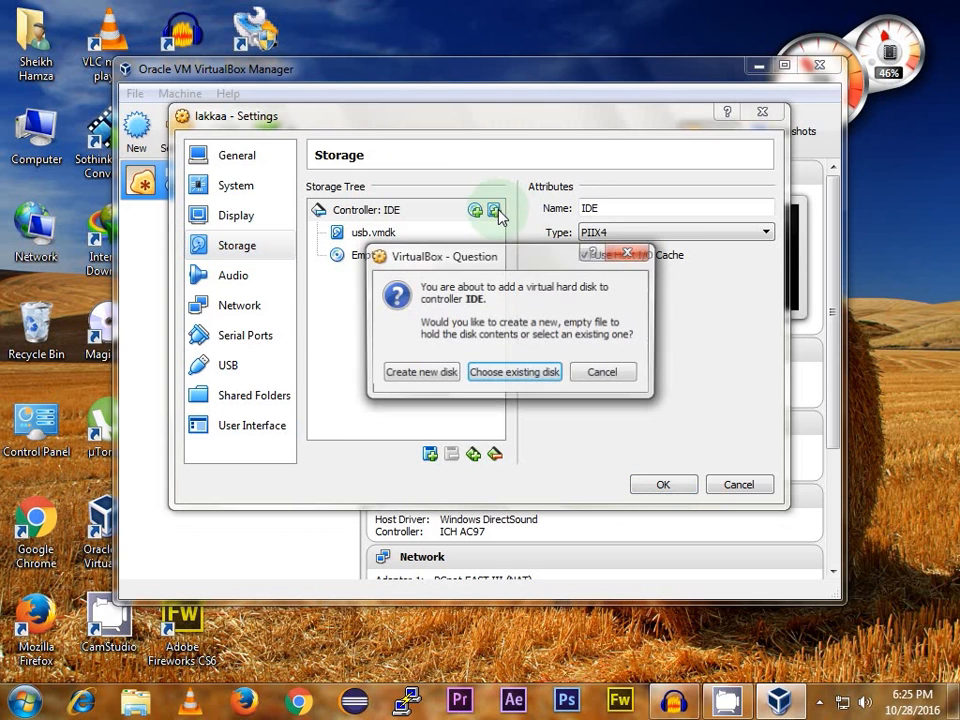
{"action": "left_click", "coordinate": [430, 374]}
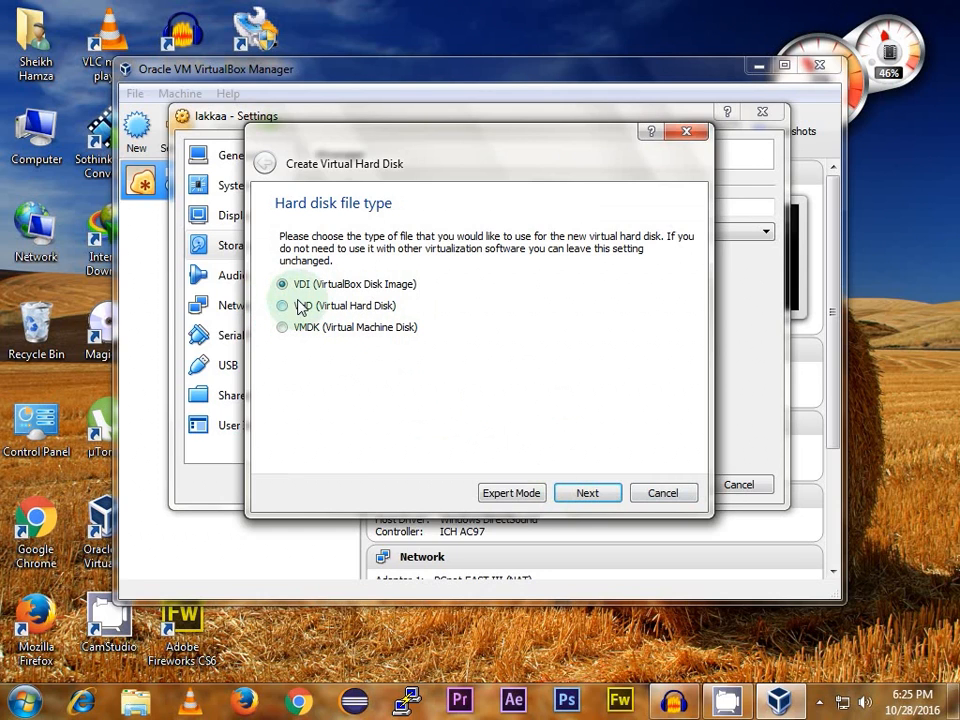
{"action": "left_click", "coordinate": [586, 492]}
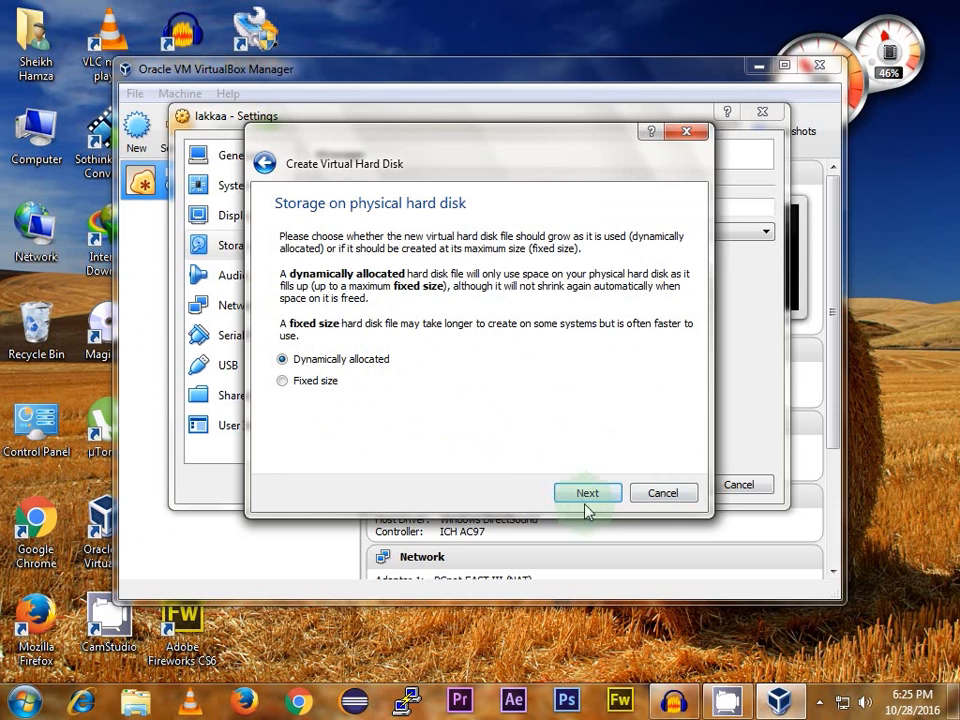
{"action": "left_click", "coordinate": [587, 494]}
{"action": "left_click_drag", "start_coordinate": [666, 342], "coordinate": [648, 345]}
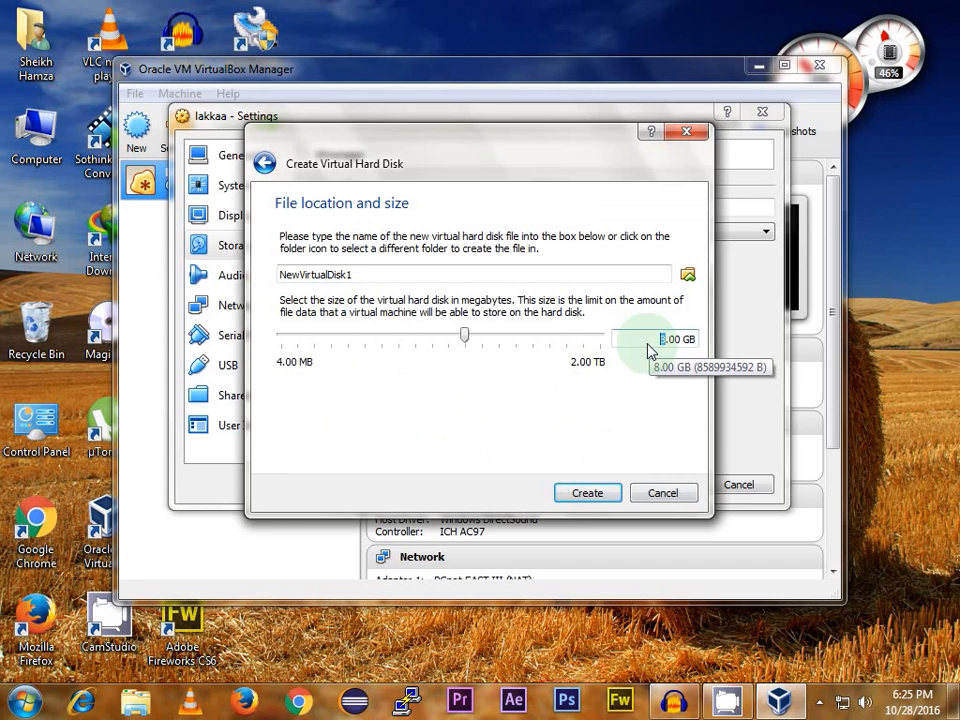
{"action": "type", "text": "2"}
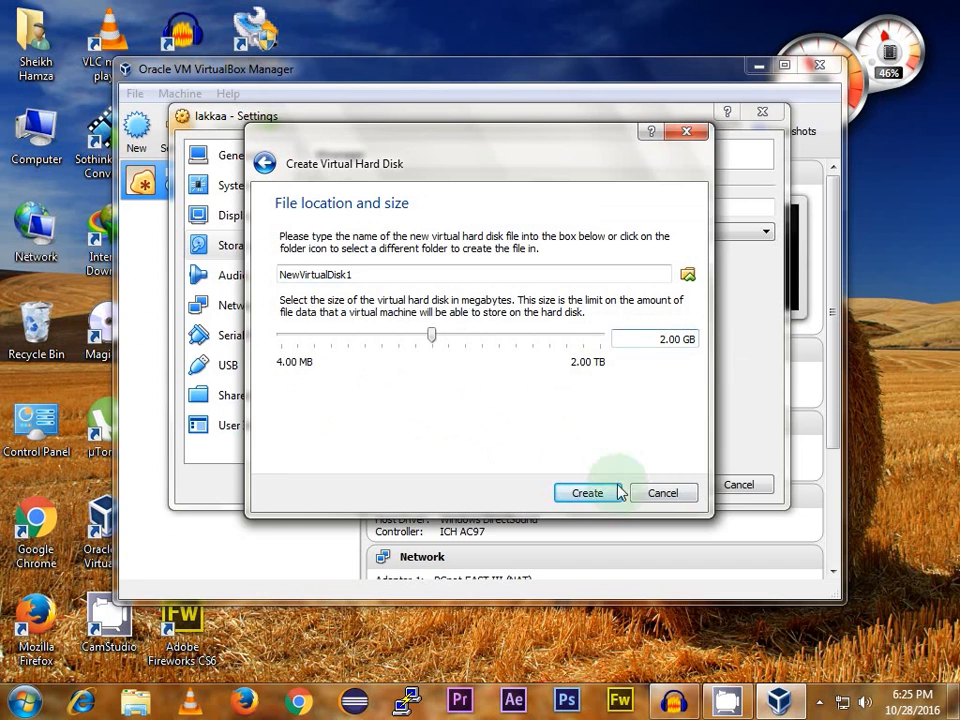
{"action": "left_click", "coordinate": [585, 496]}
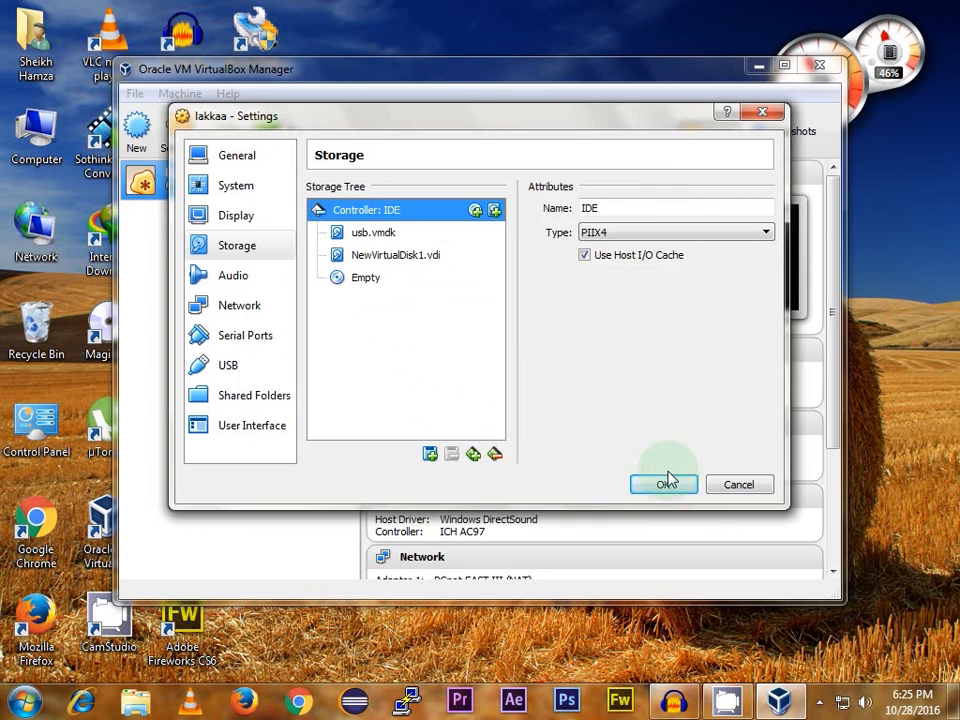
{"action": "left_click", "coordinate": [673, 485]}
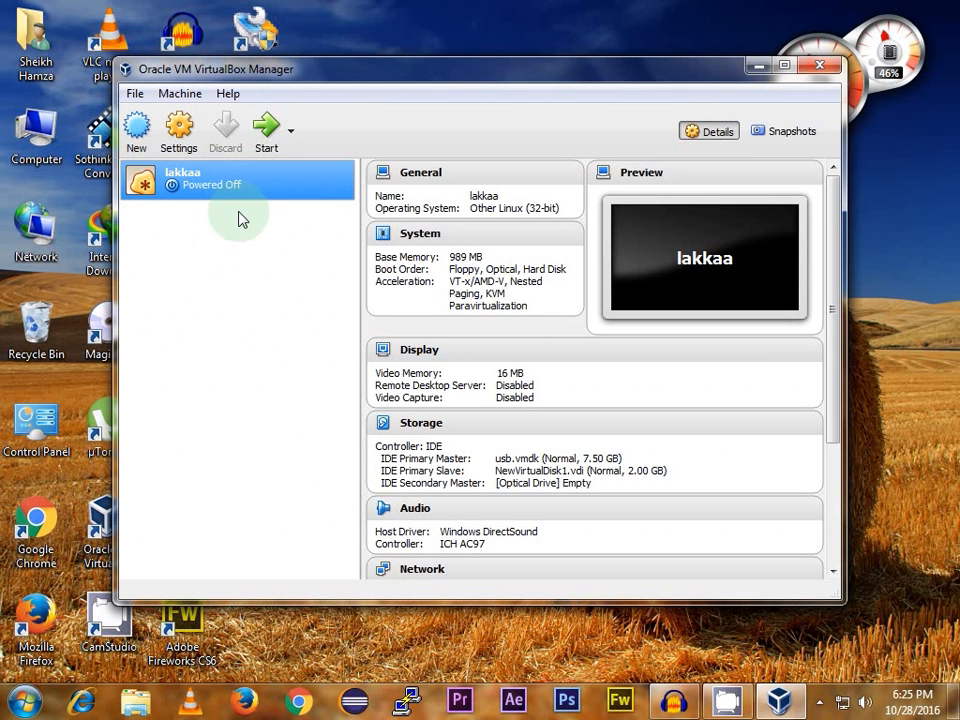
{"action": "left_click", "coordinate": [266, 140]}
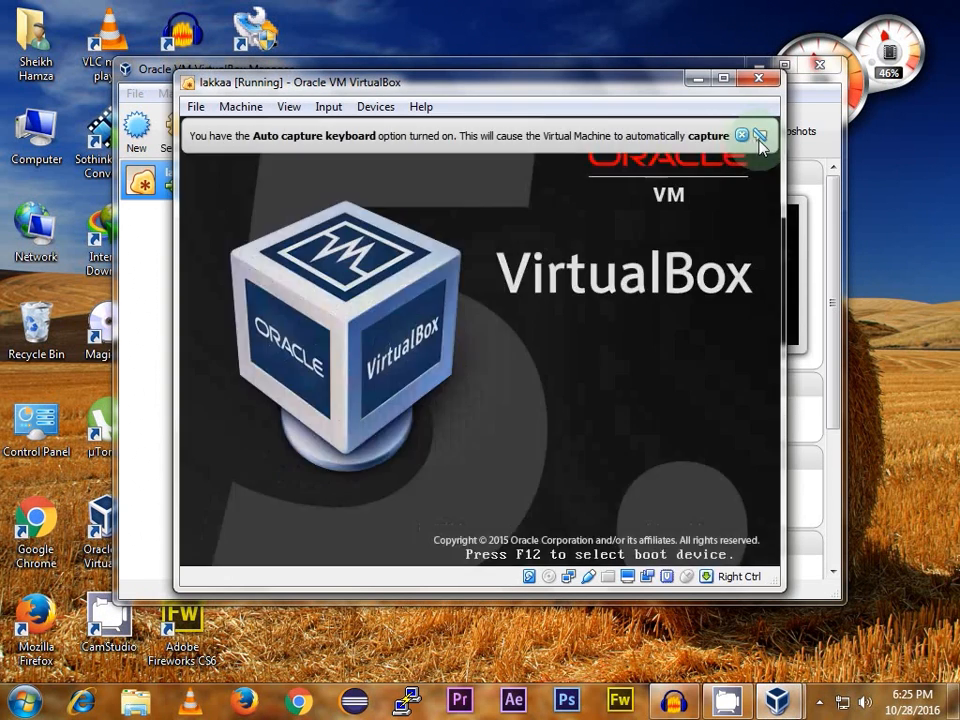
{"action": "left_click", "coordinate": [759, 137]}
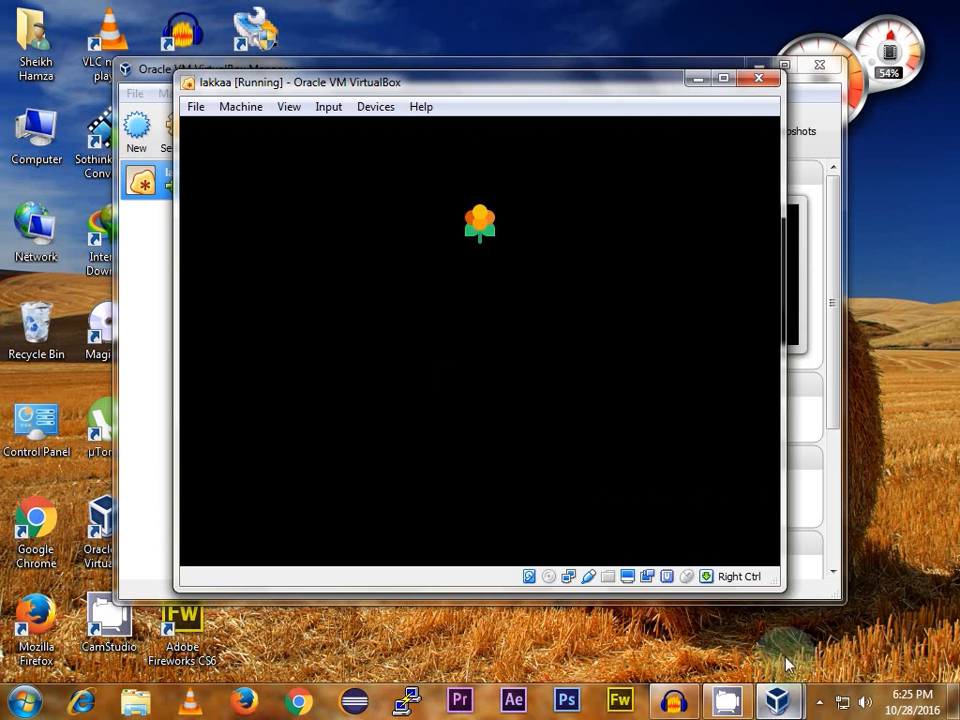
{"action": "left_click", "coordinate": [758, 77]}
{"action": "left_click", "coordinate": [443, 351]}
{"action": "left_click", "coordinate": [400, 388]}
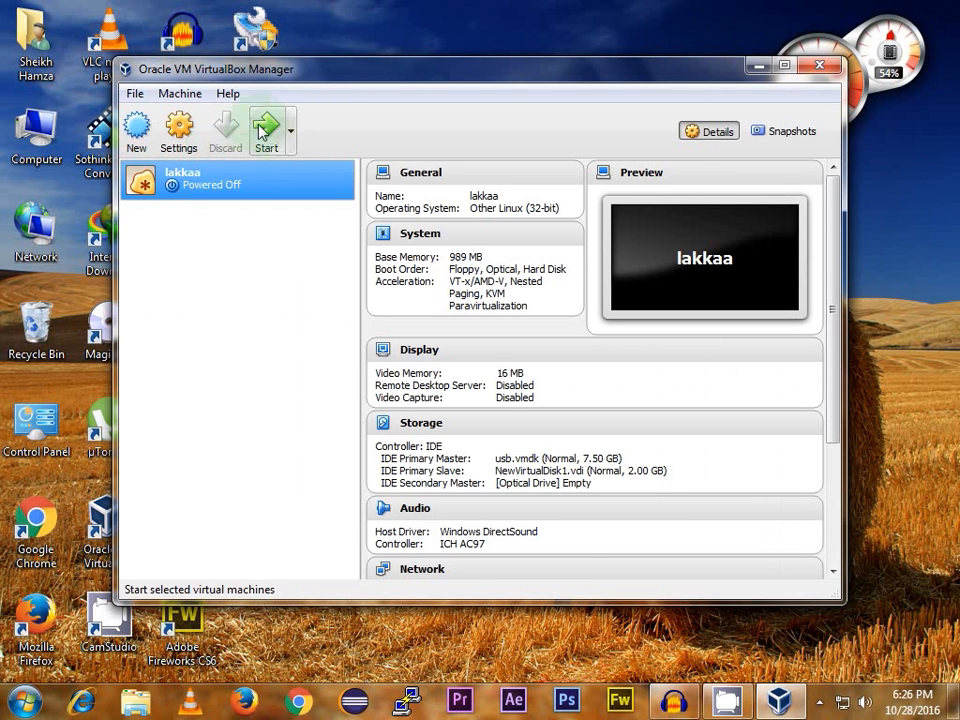
Start the lakkaa virtual machine and boot it with Run Installer.
{"action": "left_click", "coordinate": [264, 130]}
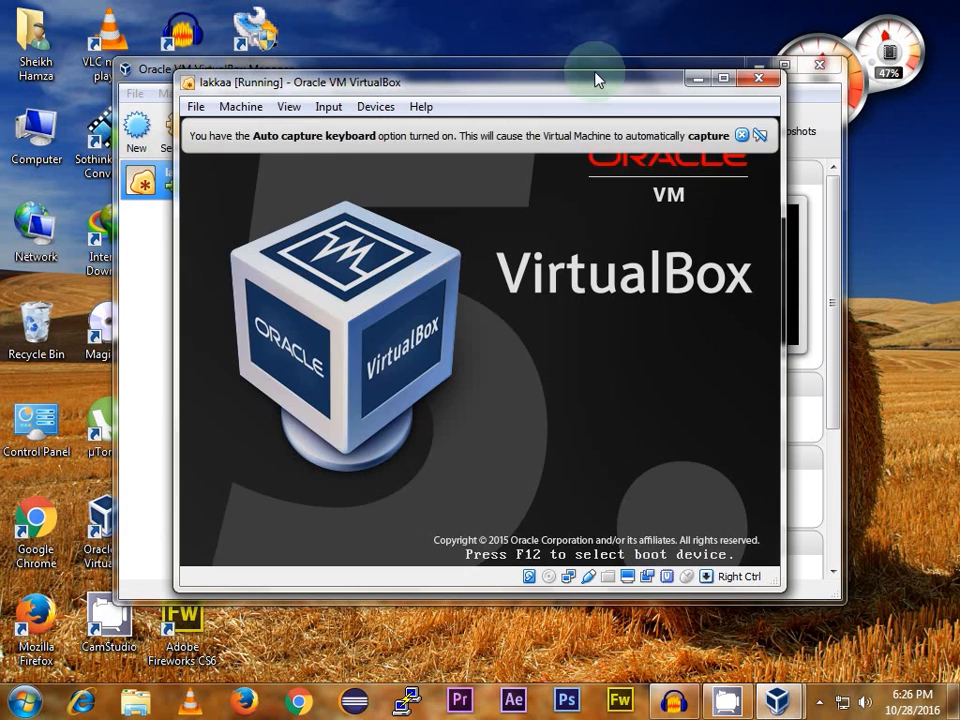
{"action": "left_click", "coordinate": [741, 135]}
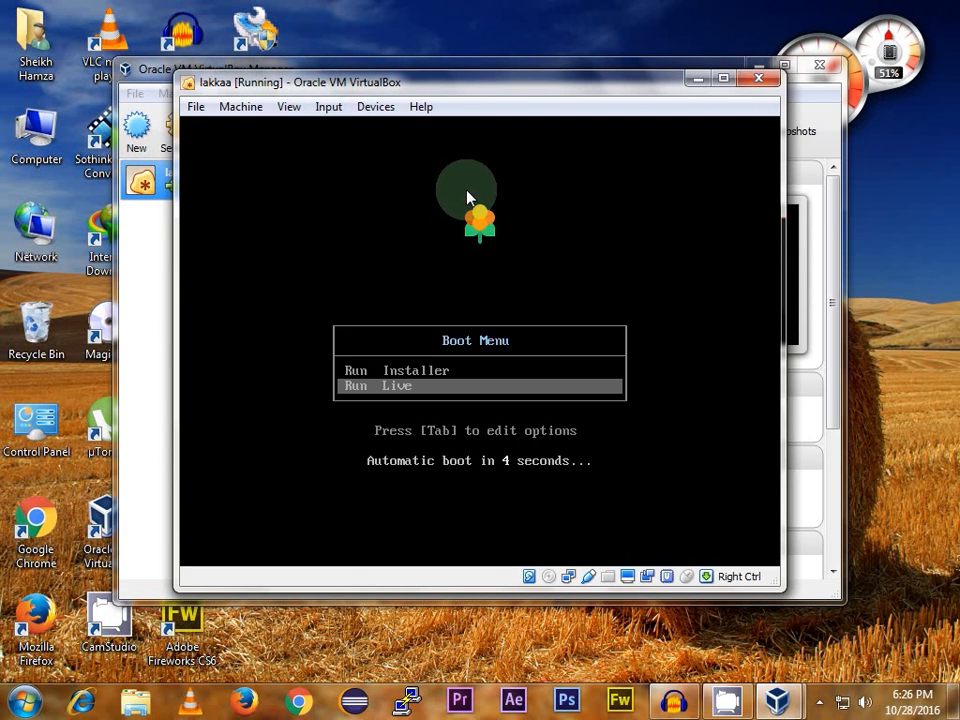
{"action": "key", "text": "Up"}
{"action": "key", "text": "Down"}
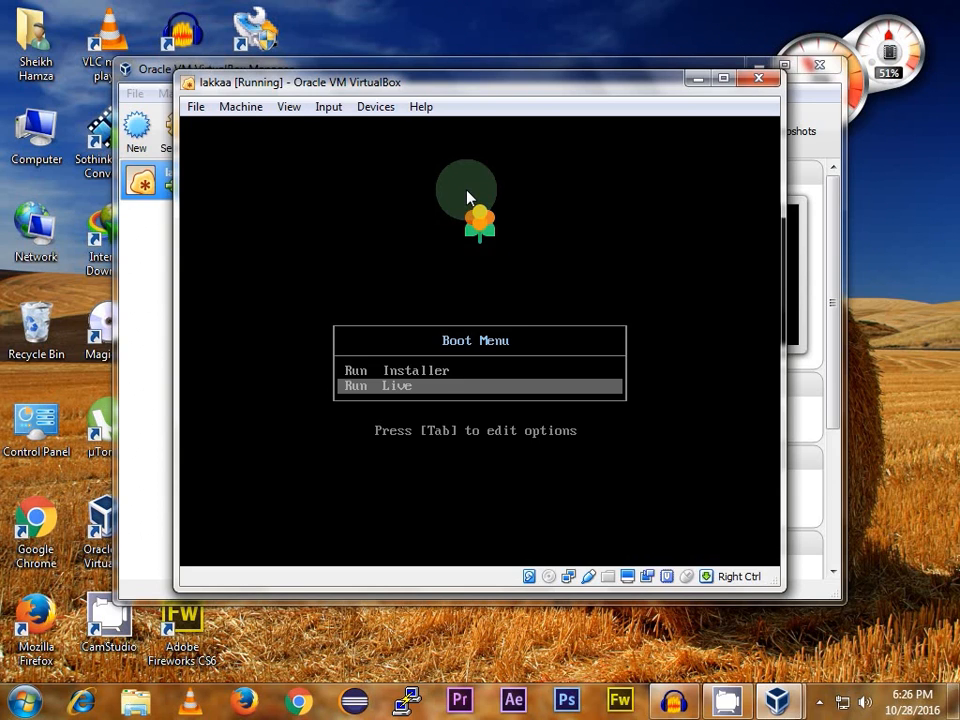
{"action": "key", "text": "Up"}
{"action": "key", "text": "Down"}
{"action": "key", "text": "Up"}
{"action": "key", "text": "Down"}
{"action": "key", "text": "Up"}
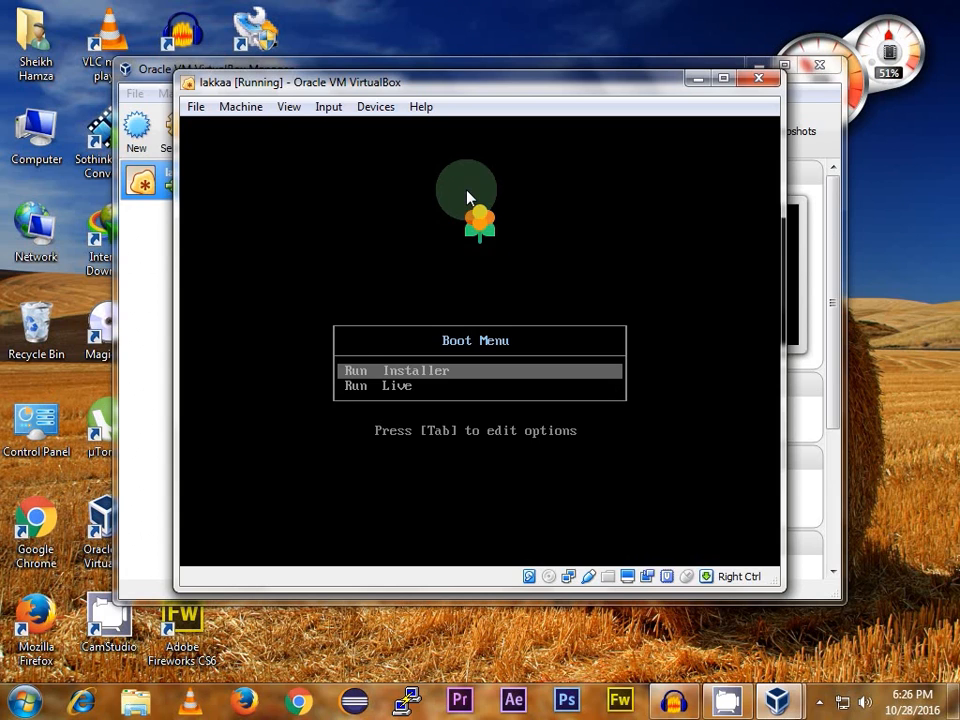
{"action": "key", "text": "Down"}
{"action": "key", "text": "Up"}
{"action": "key", "text": "Down"}
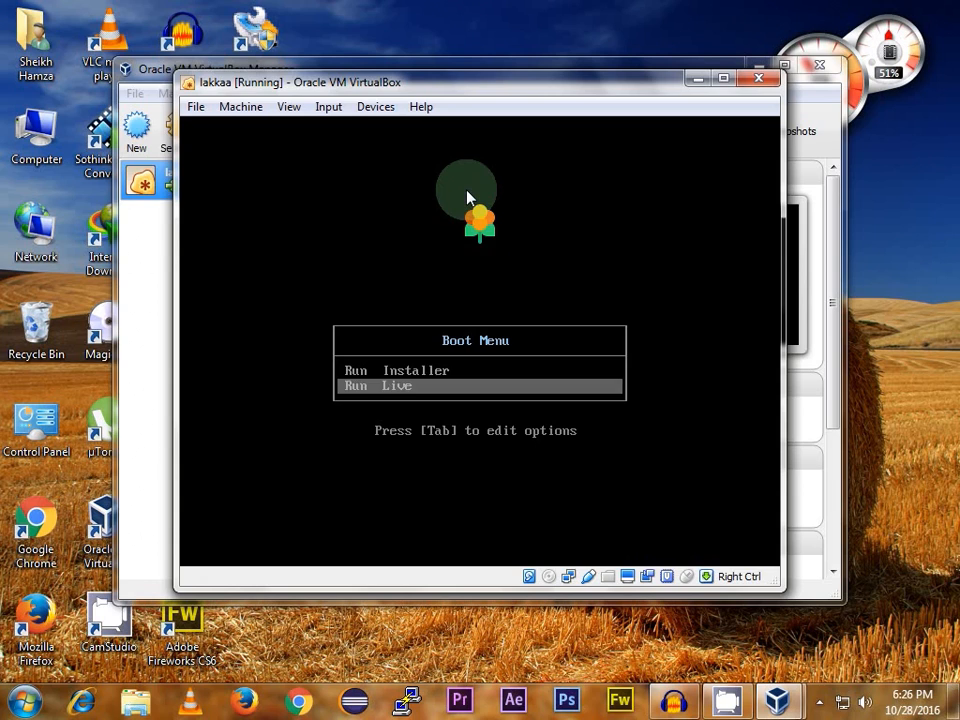
{"action": "key", "text": "Up"}
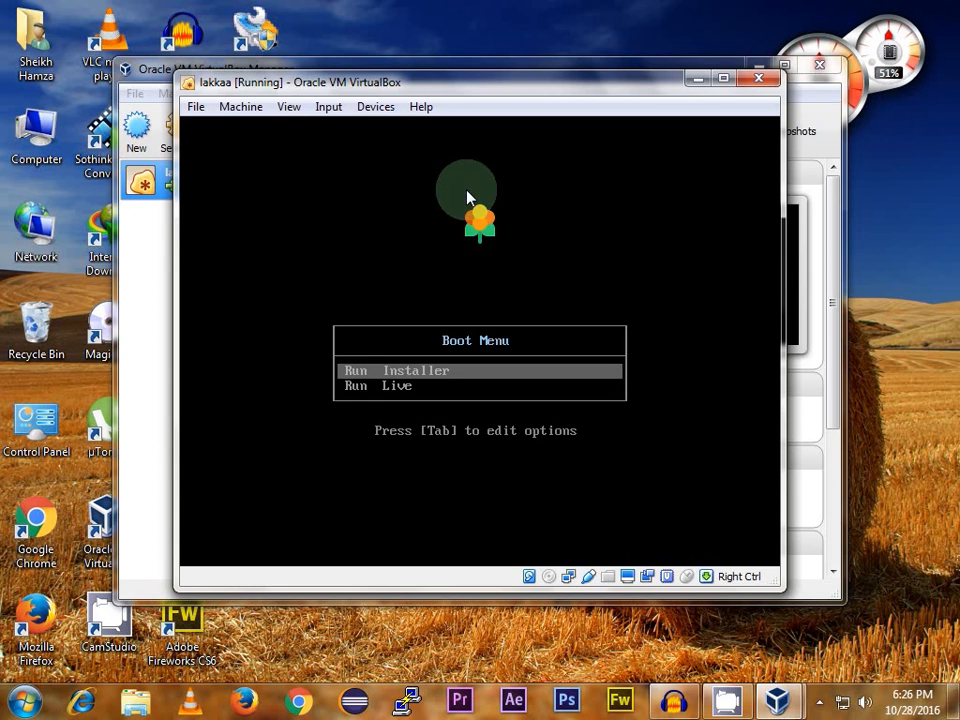
{"action": "key", "text": "Return"}
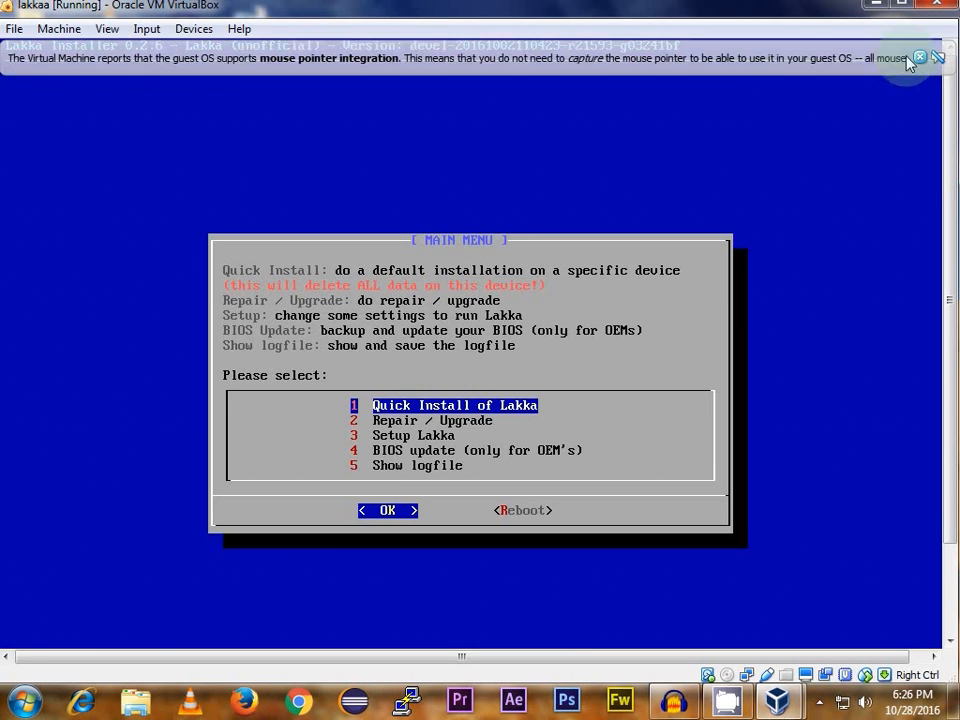
Set up a Quick Install of Lakka on /dev/sdb ATA_VBOX_HARDDISK_2147MB with the SSH server enabled on start.
{"action": "left_click", "coordinate": [919, 60]}
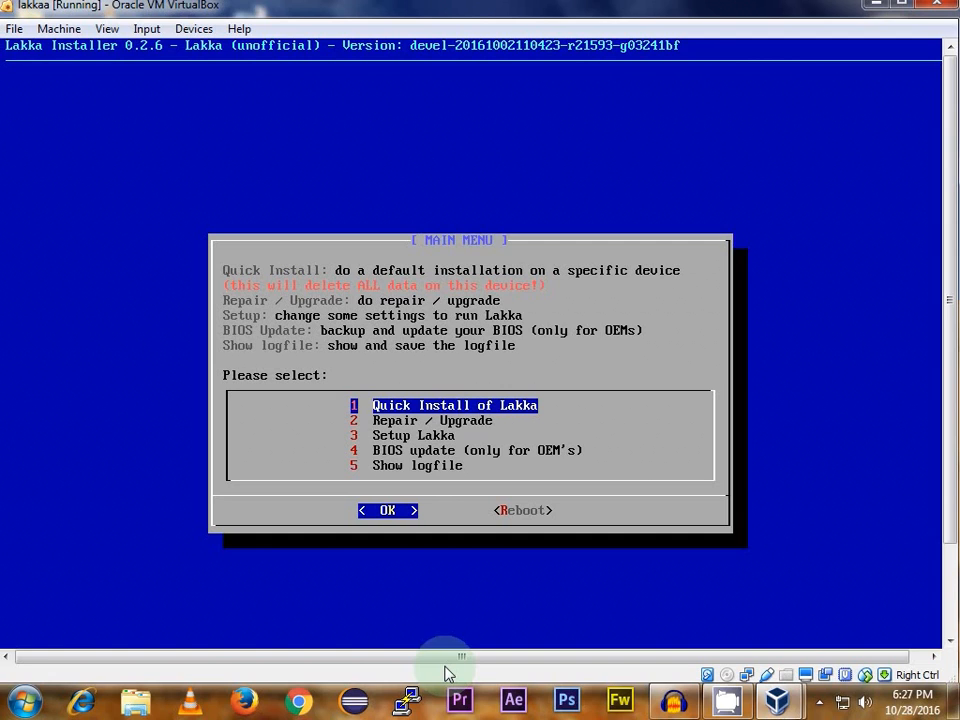
{"action": "key", "text": "Down"}
{"action": "key", "text": "Up"}
{"action": "key", "text": "Return"}
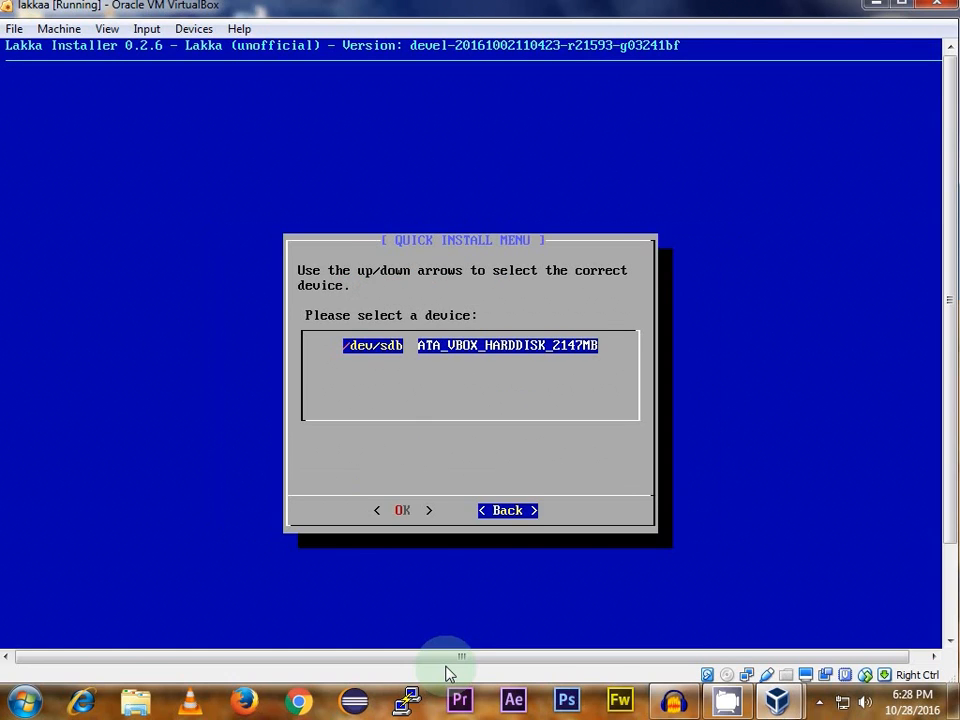
{"action": "key", "text": "Tab"}
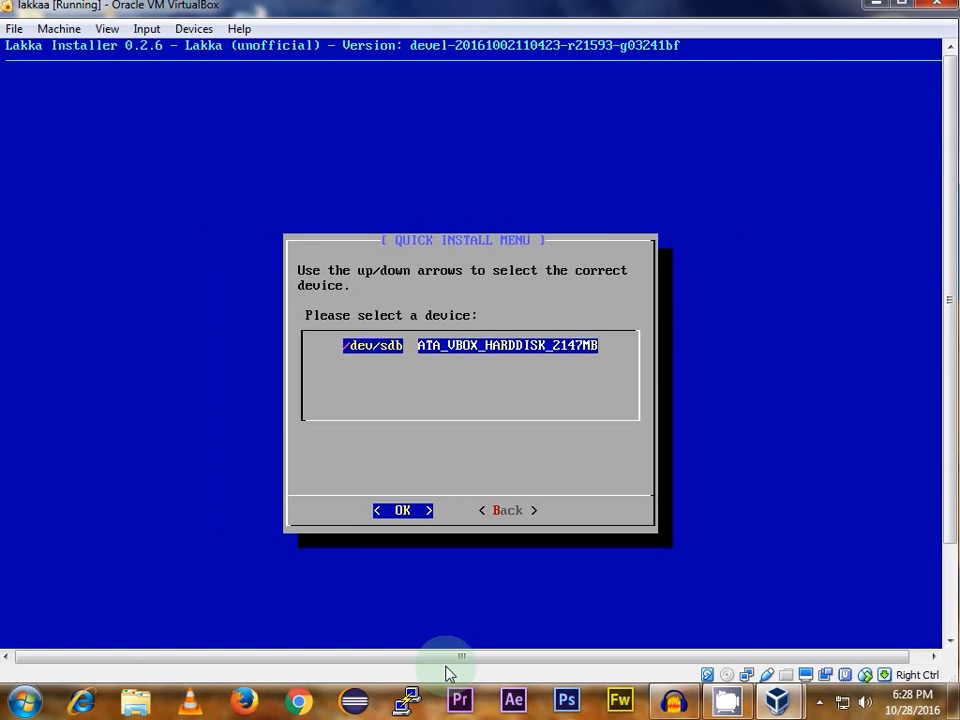
{"action": "key", "text": "Right"}
{"action": "key", "text": "Left"}
{"action": "key", "text": "Return"}
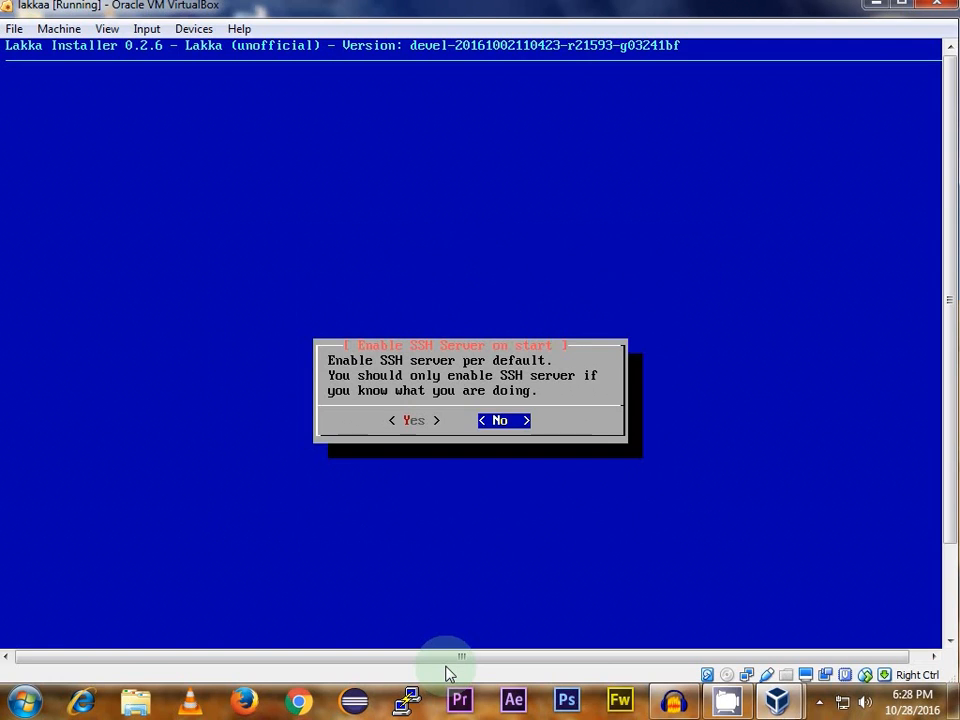
{"action": "key", "text": "Left"}
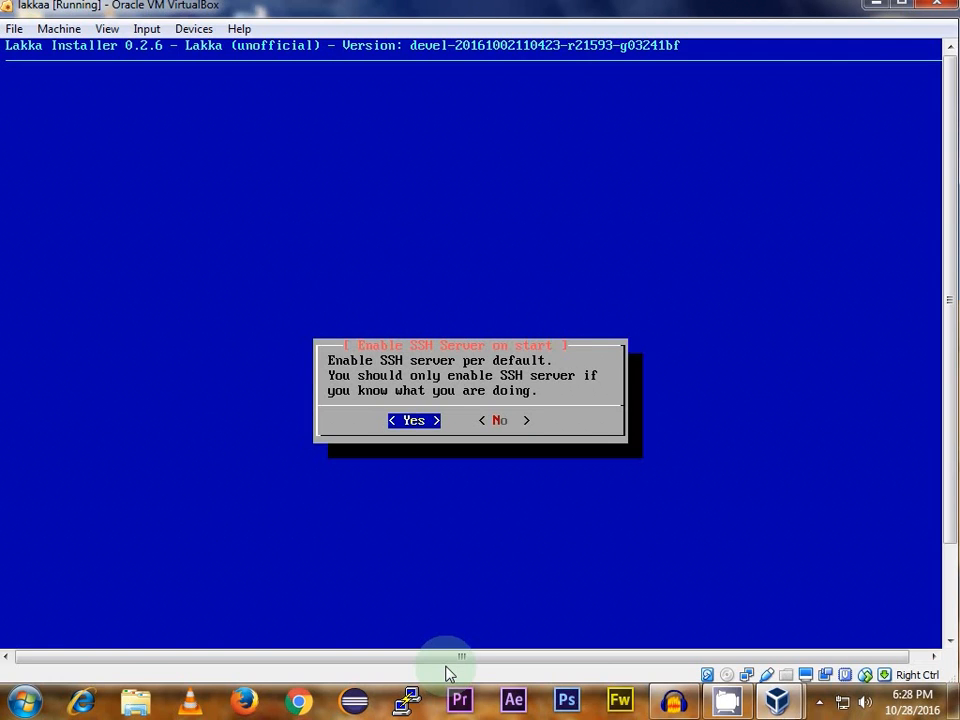
{"action": "key", "text": "Return"}
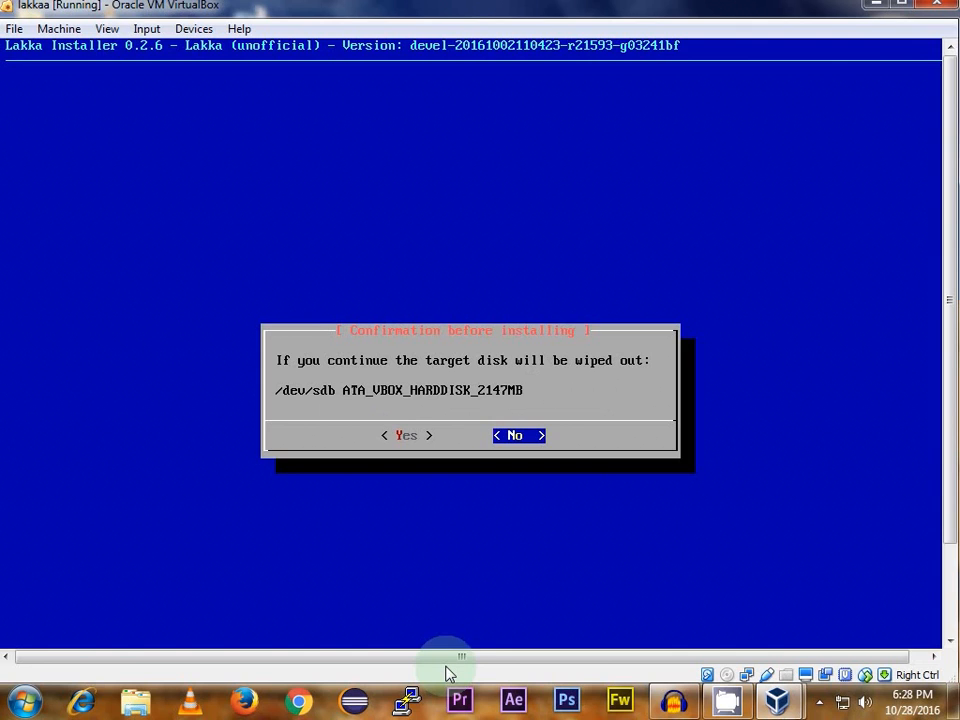
Confirm wiping the target disk to install Lakka and reboot the virtual machine from the installer's main menu.
{"action": "key", "text": "Left"}
{"action": "key", "text": "Return"}
{"action": "key", "text": "Left"}
{"action": "key", "text": "Return"}
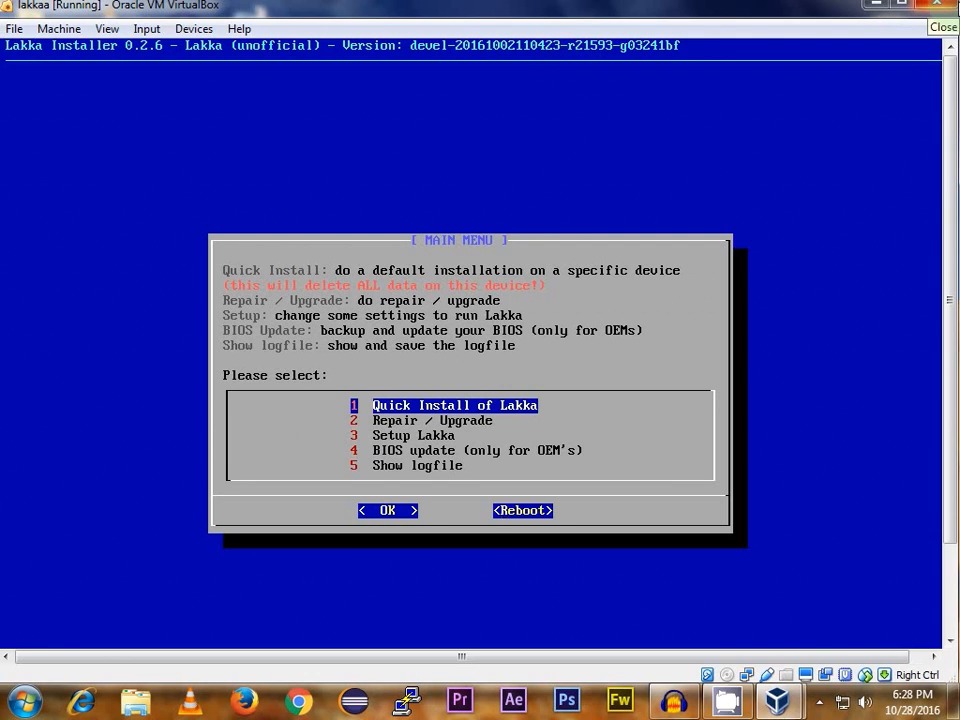
{"action": "key", "text": "Right"}
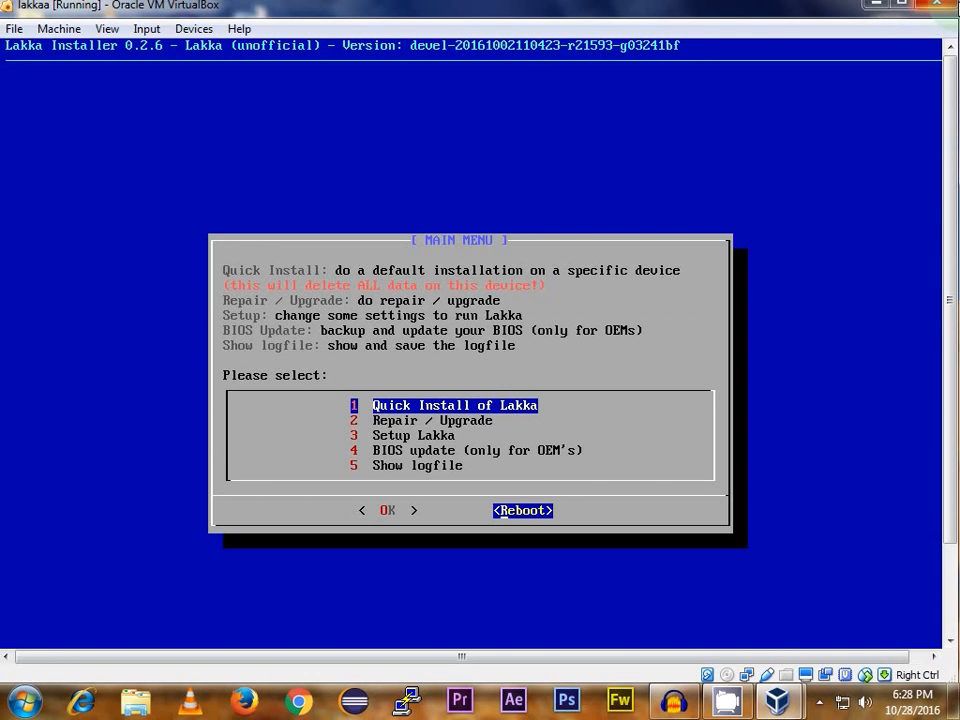
{"action": "key", "text": "Return"}
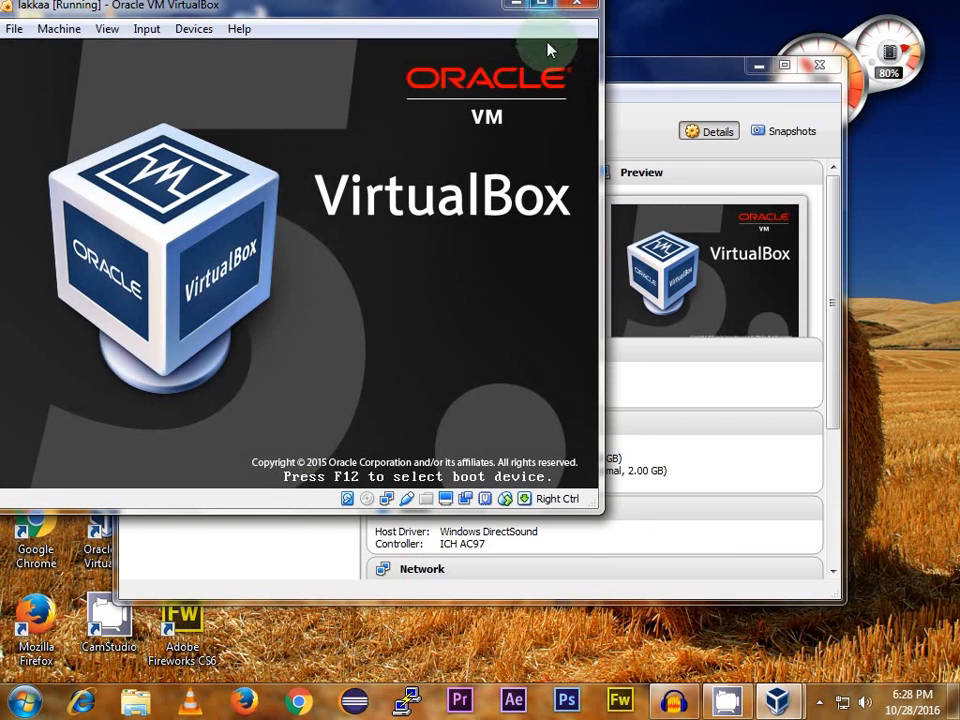
Power off the lakkaa machine, then remove usb.vmdk from its IDE controller and save the settings.
{"action": "left_click", "coordinate": [575, 8]}
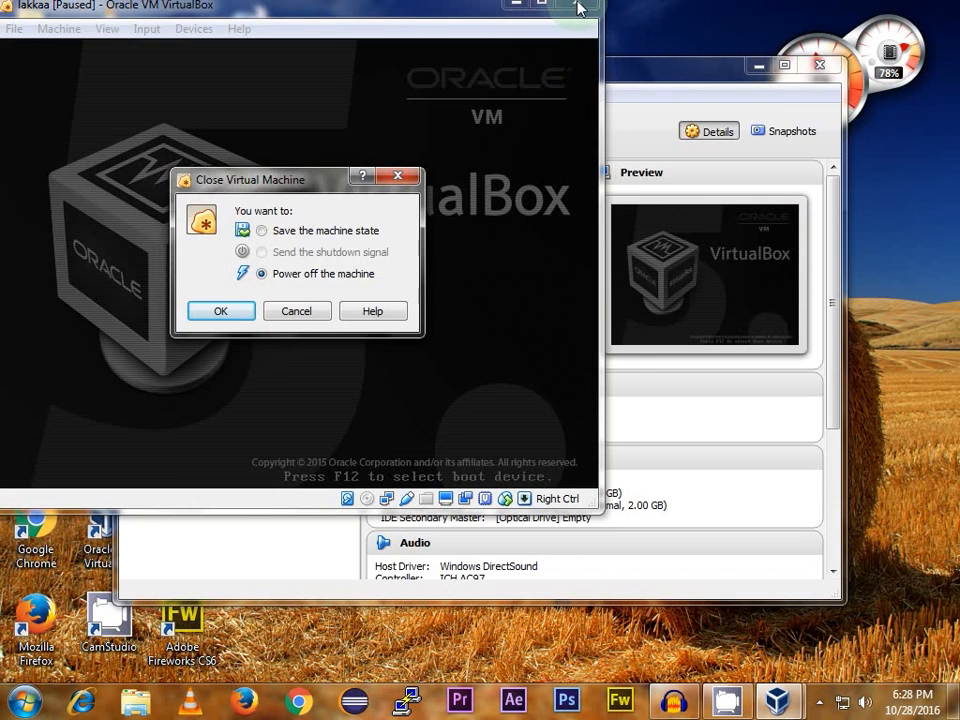
{"action": "left_click", "coordinate": [238, 316]}
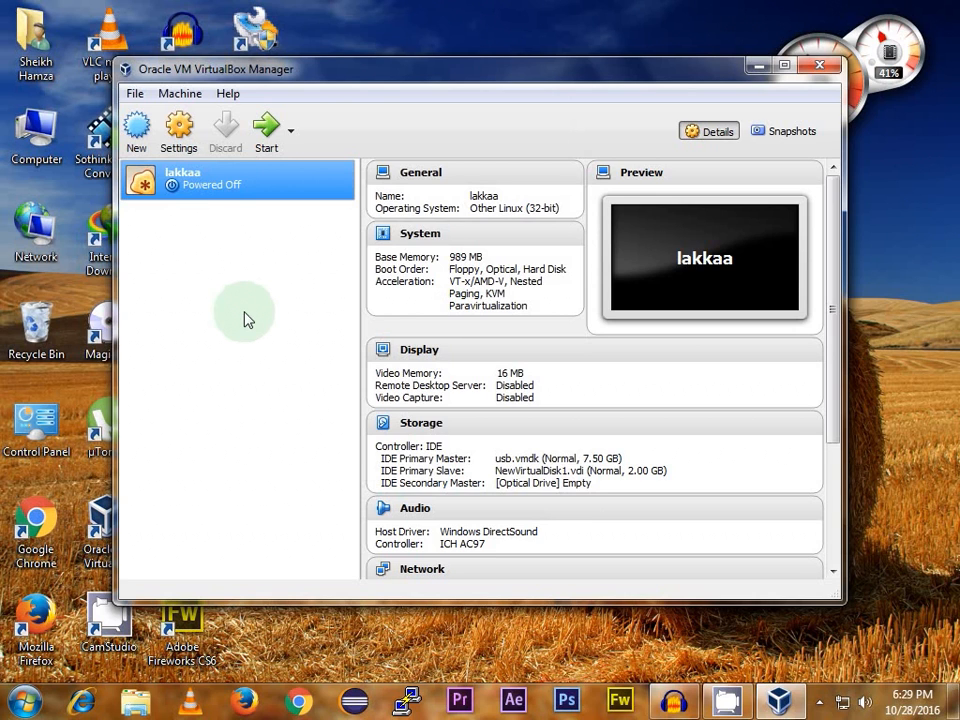
{"action": "left_click", "coordinate": [183, 140]}
{"action": "left_click", "coordinate": [240, 259]}
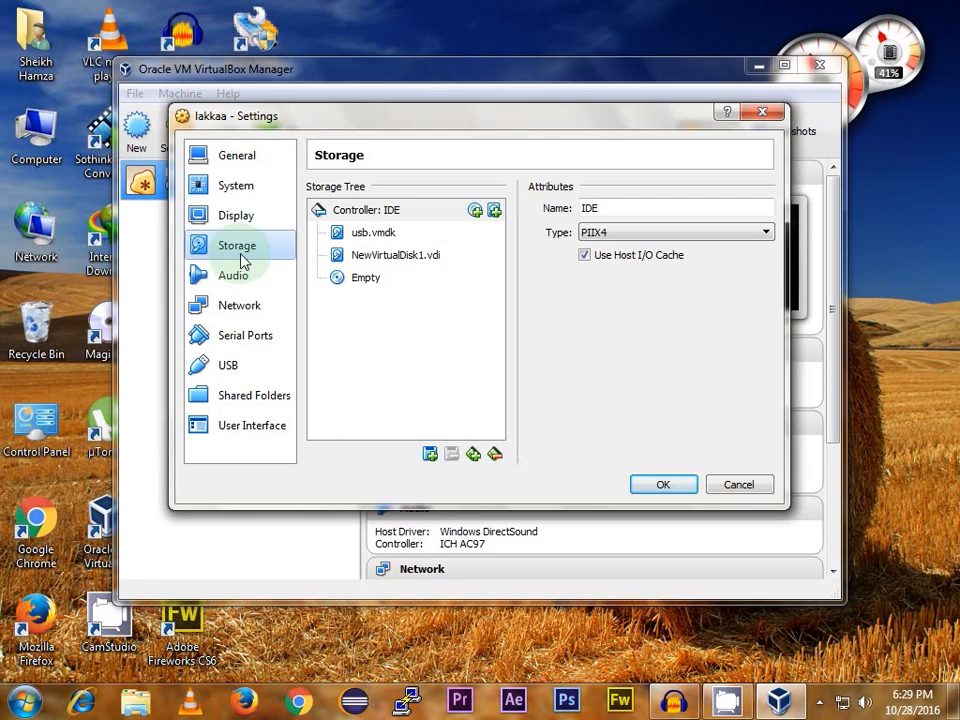
{"action": "left_click", "coordinate": [388, 233]}
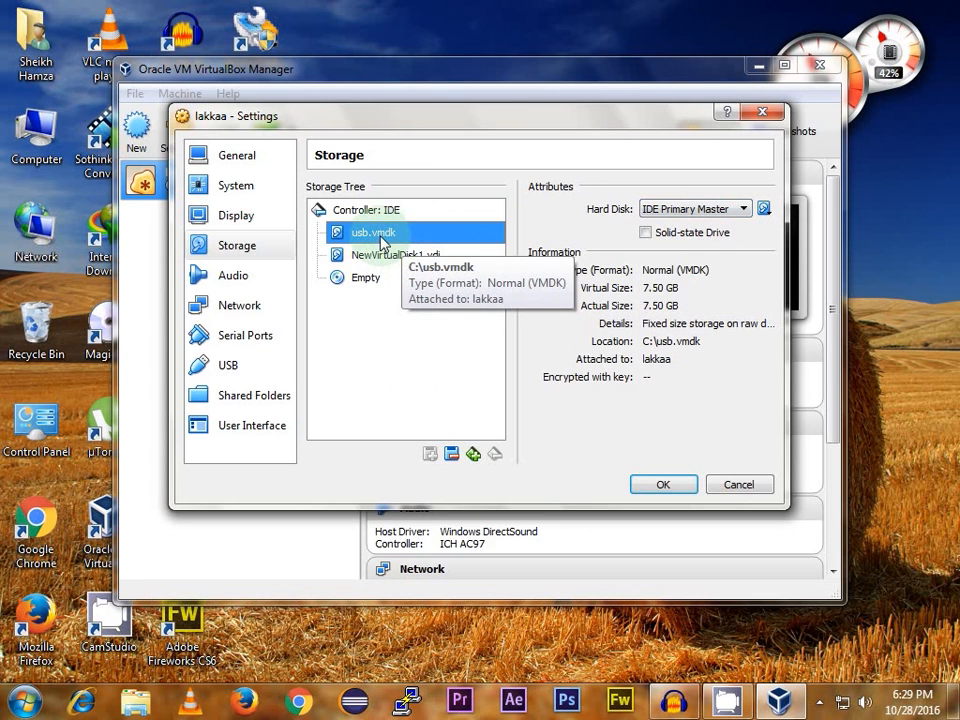
{"action": "left_click", "coordinate": [451, 456]}
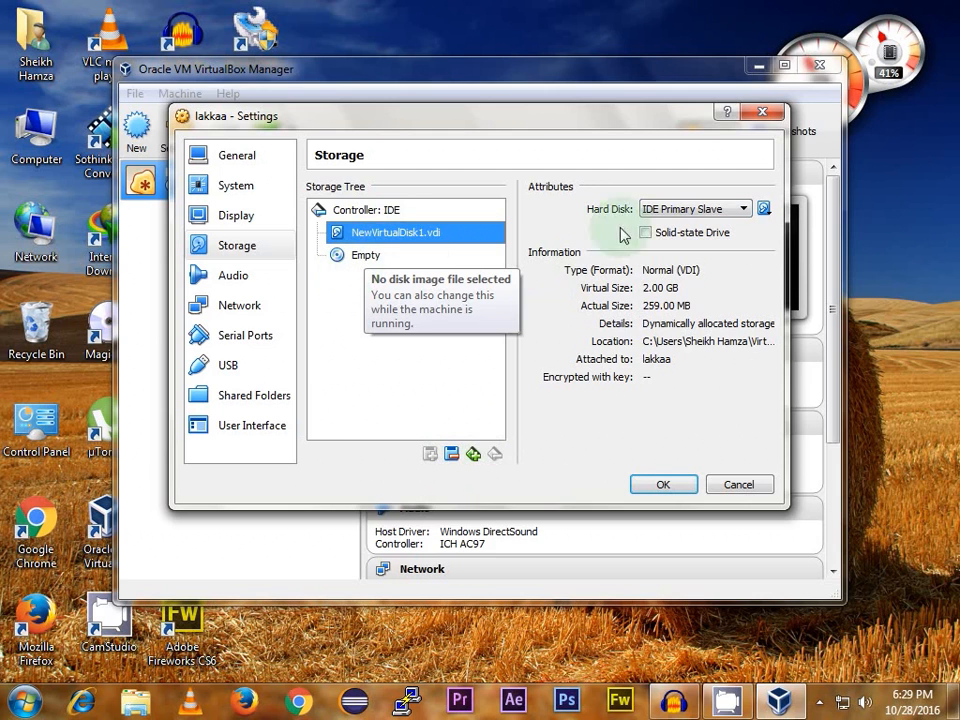
{"action": "left_click", "coordinate": [675, 485]}
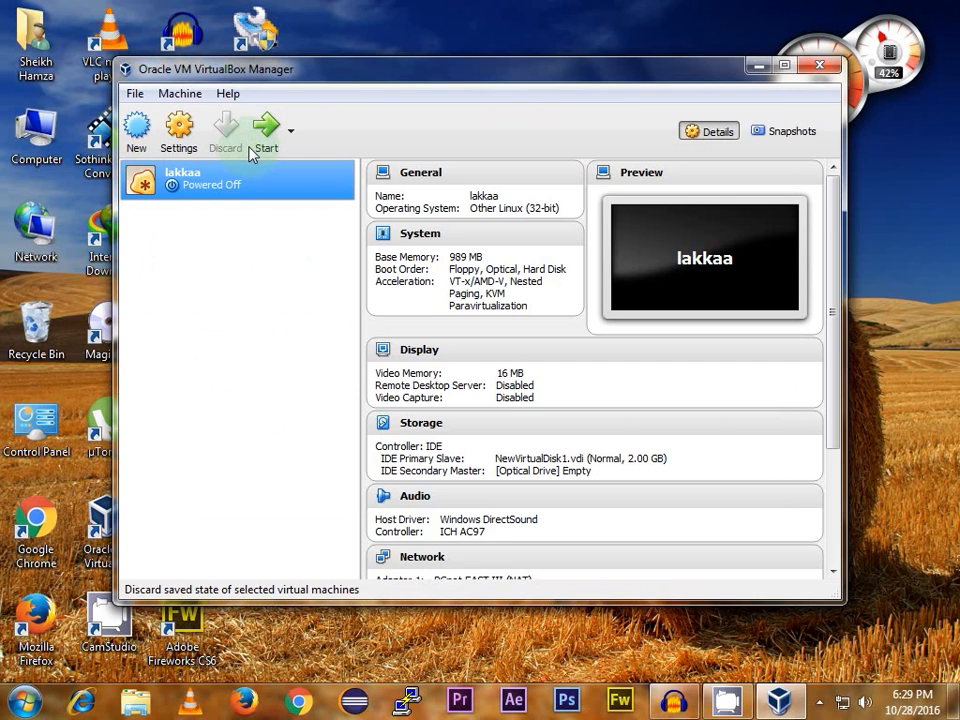
Start the lakkaa virtual machine from NewVirtualDisk1.vdi and maximize its window.
{"action": "left_click", "coordinate": [262, 134]}
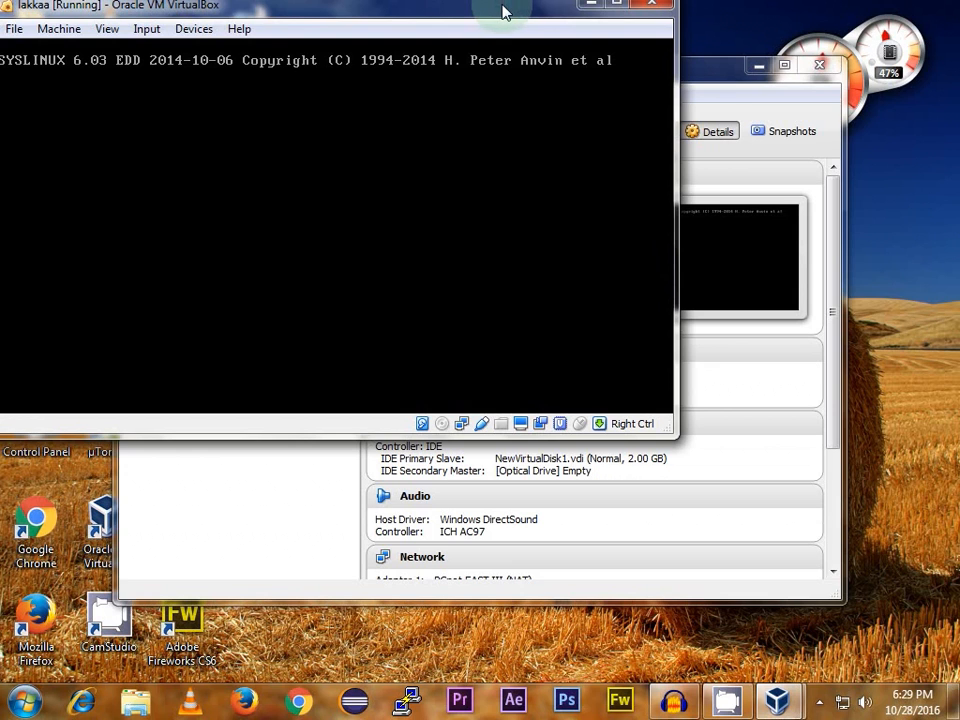
{"action": "double_click", "coordinate": [503, 9]}
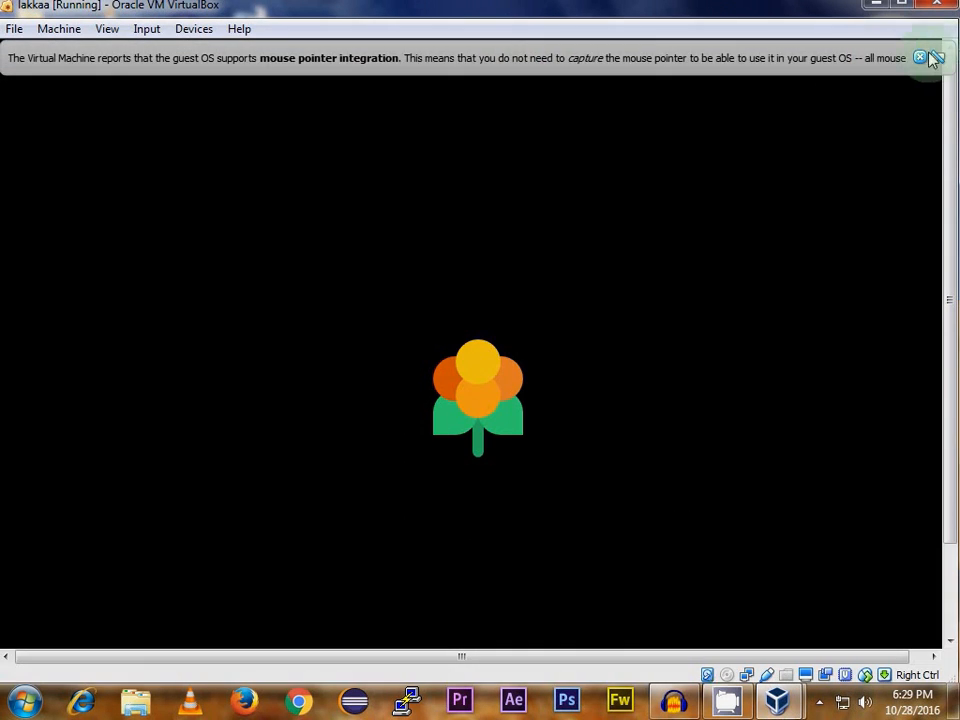